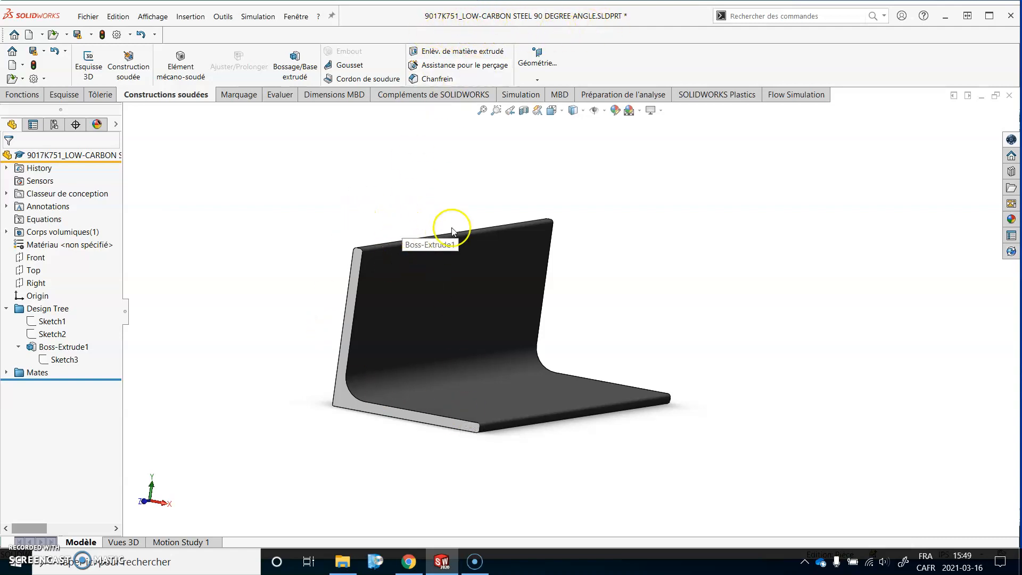
Step: Select Sketch3 under Boss-Extrude1 as the profile sketch and start saving the angle part as a separate file
{"action": "middle_click_drag", "start_coordinate": [445, 224], "coordinate": [384, 354]}
{"action": "left_click", "coordinate": [64, 360]}
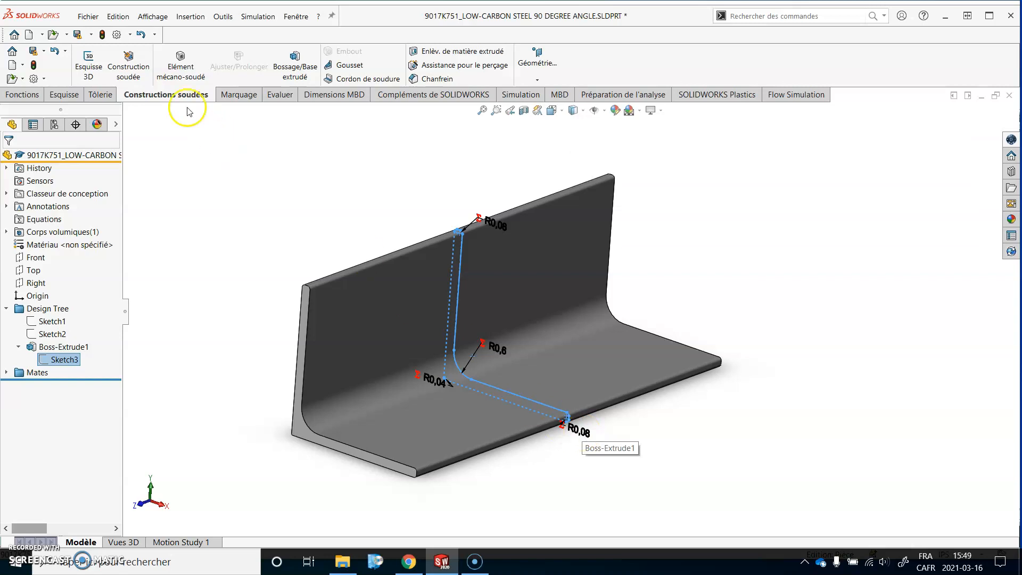
{"action": "left_click", "coordinate": [92, 18]}
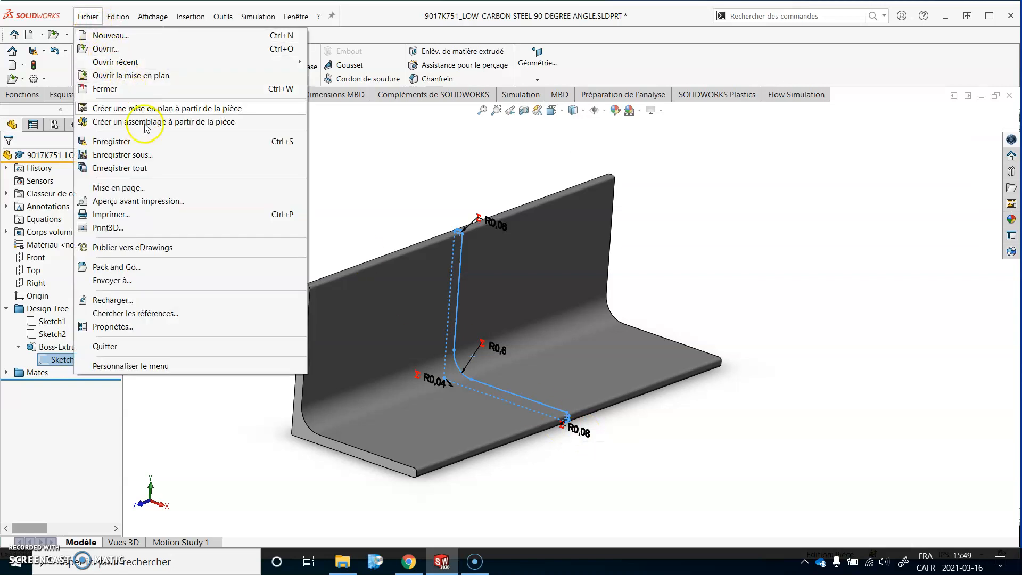
{"action": "left_click", "coordinate": [182, 155]}
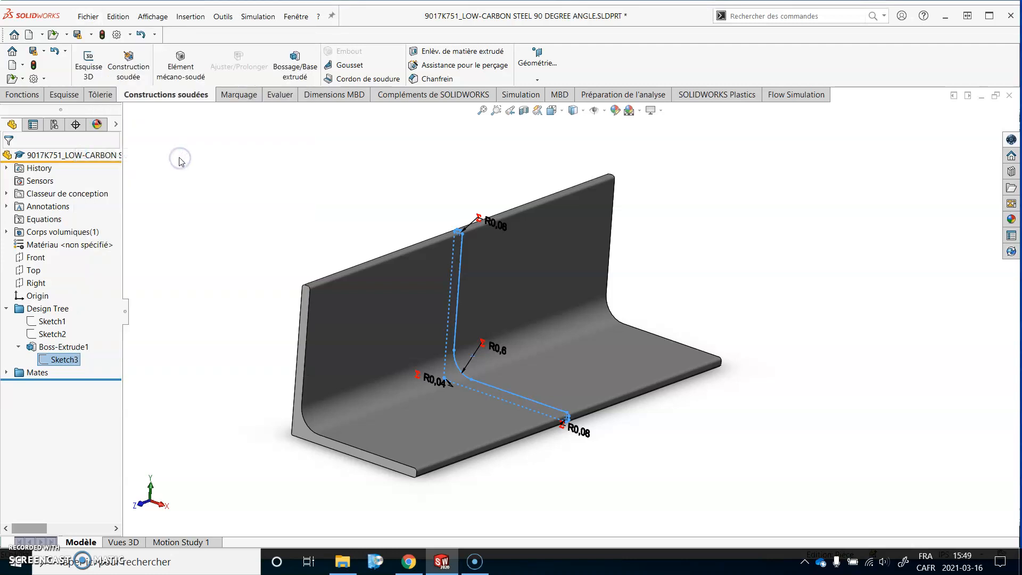
Step: Browse to the save location Cégep > 241-4B3-JR - CAO 4 > Cours 07 > CAO 4 - 007 - 001 - Créer un profil standard
{"action": "left_click_drag", "start_coordinate": [687, 113], "coordinate": [629, 82]}
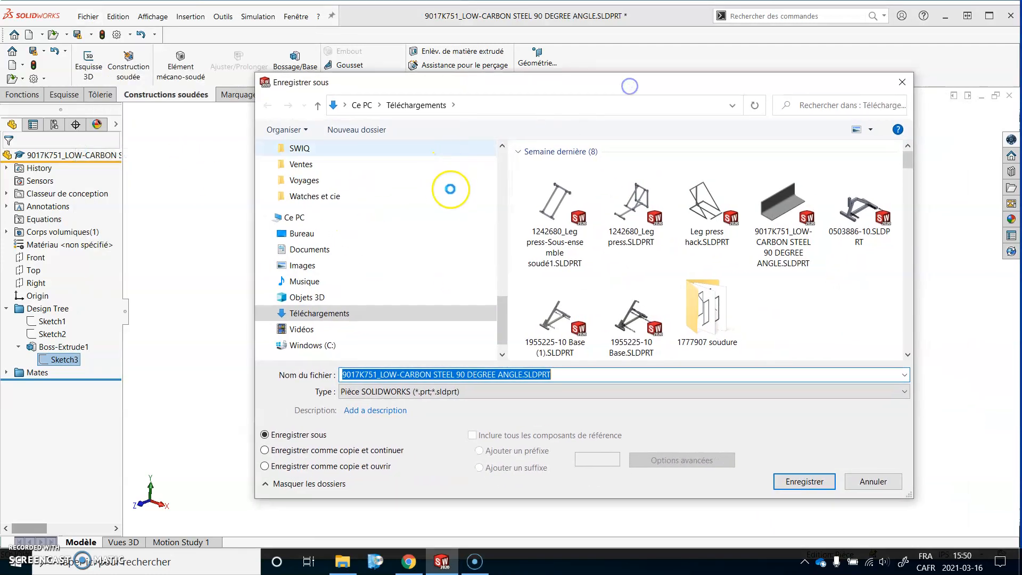
{"action": "left_click_drag", "start_coordinate": [502, 303], "coordinate": [482, 211]}
{"action": "scroll", "coordinate": [320, 181], "scroll_direction": "up", "scroll_amount": 1}
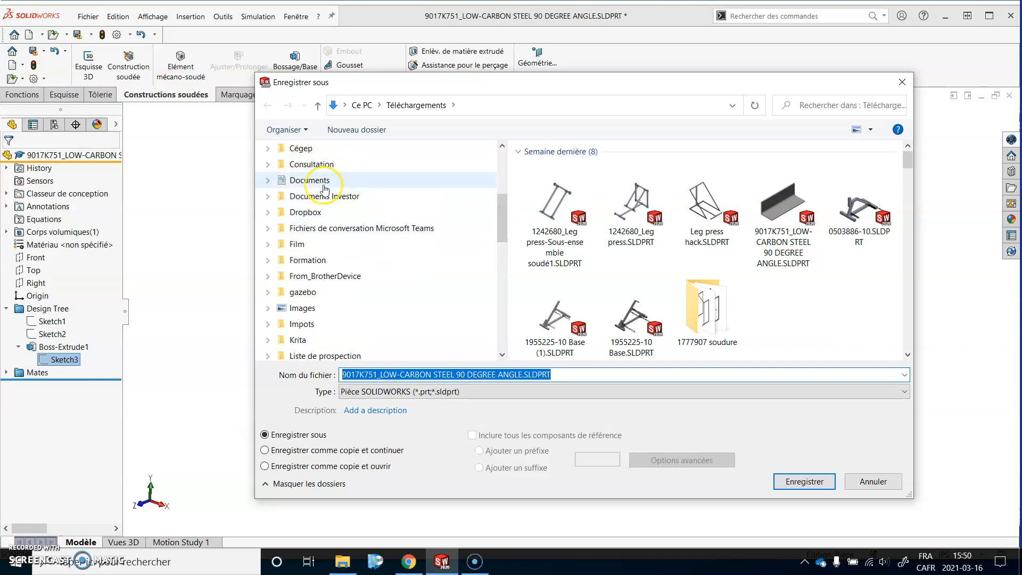
{"action": "left_click", "coordinate": [301, 148]}
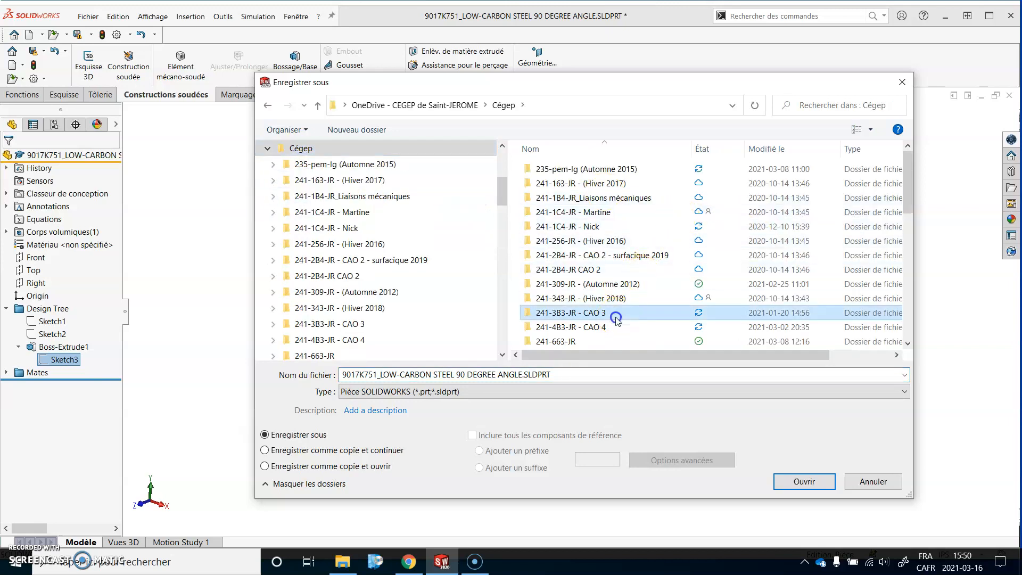
{"action": "double_click", "coordinate": [639, 313]}
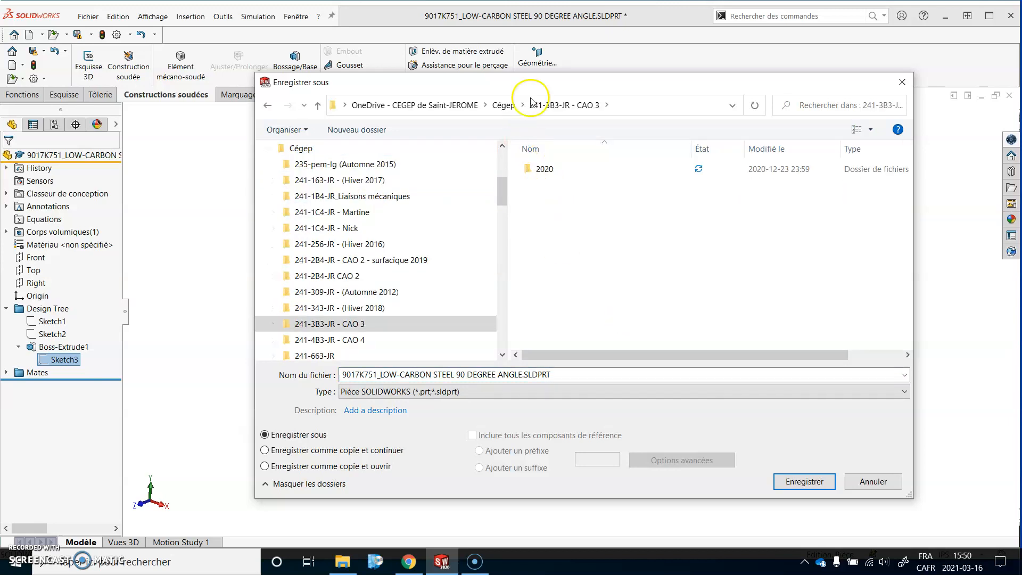
{"action": "left_click", "coordinate": [503, 105]}
{"action": "double_click", "coordinate": [597, 327]}
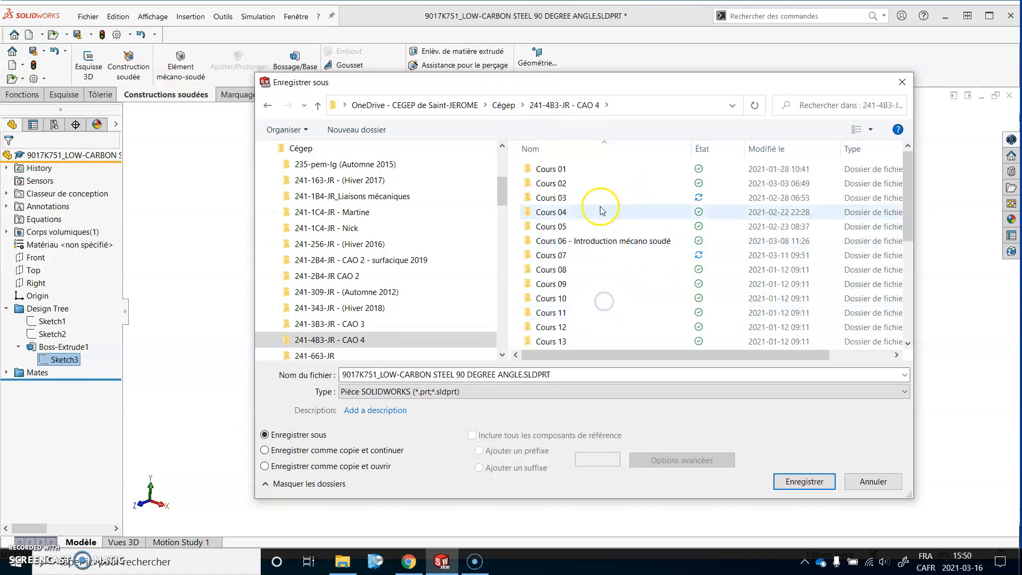
{"action": "double_click", "coordinate": [598, 256]}
{"action": "double_click", "coordinate": [586, 183]}
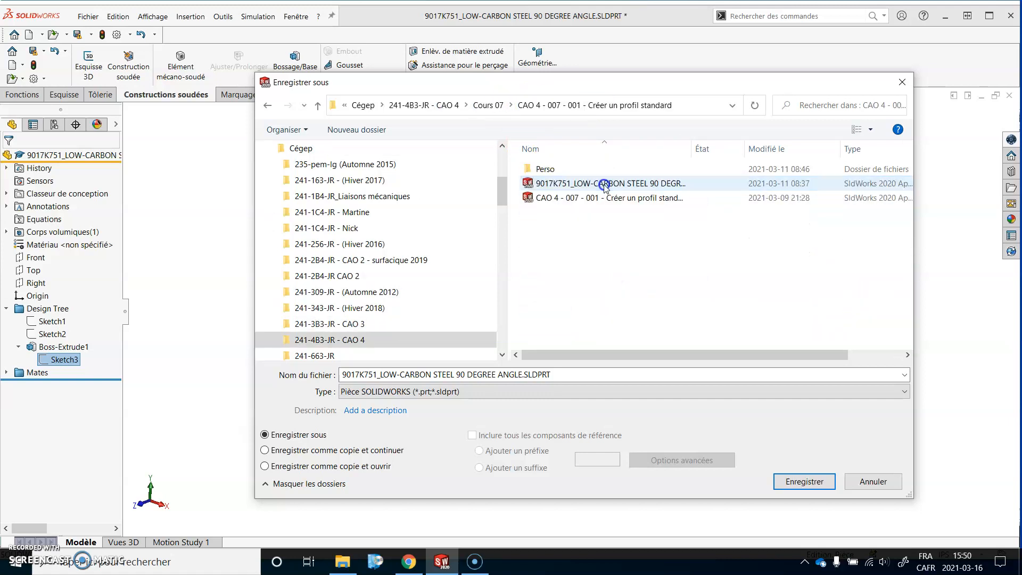
Step: Create a new folder named Normes inside the CAO 4 - 007 - 001 - Créer un profil standard folder
{"action": "right_click", "coordinate": [570, 246]}
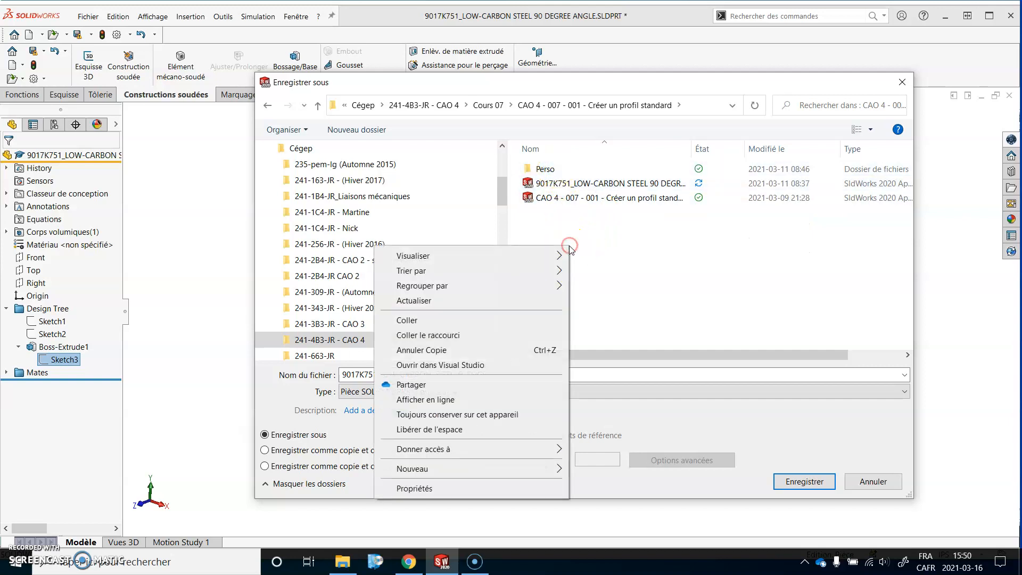
{"action": "mouse_move", "coordinate": [521, 467]}
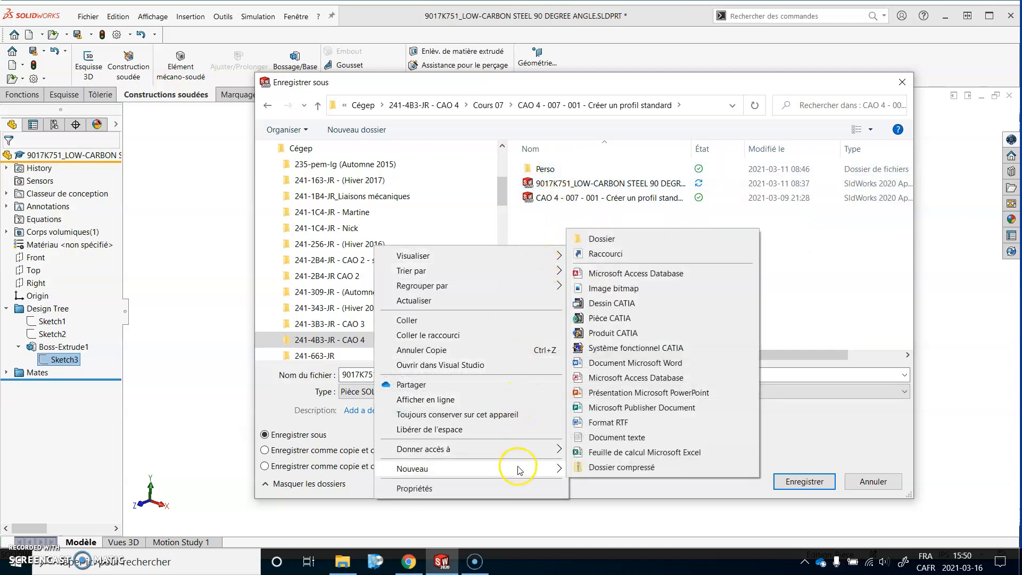
{"action": "left_click", "coordinate": [660, 239]}
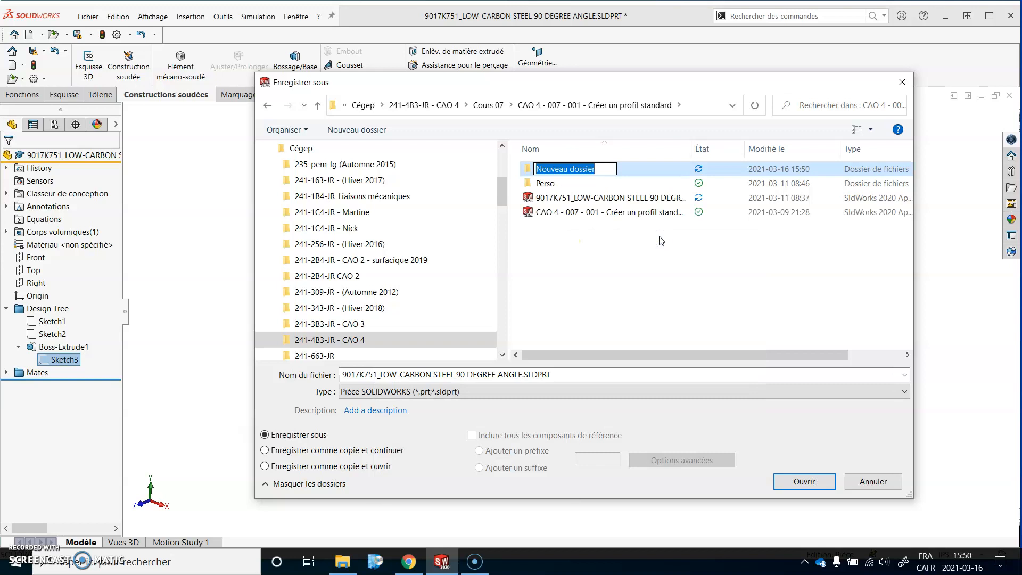
{"action": "type", "text": "No"}
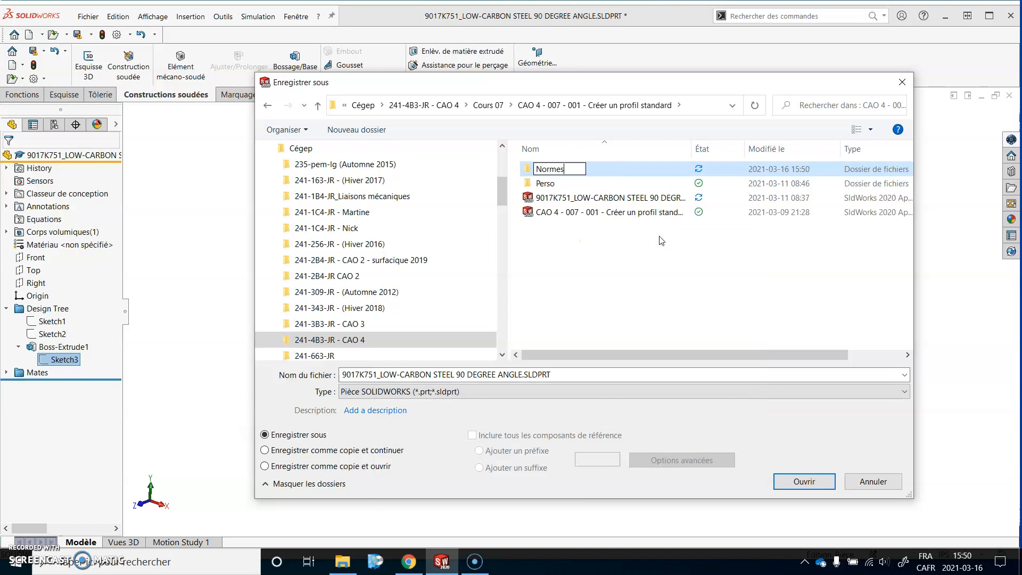
{"action": "type", "text": "rmes"}
{"action": "left_click", "coordinate": [695, 285]}
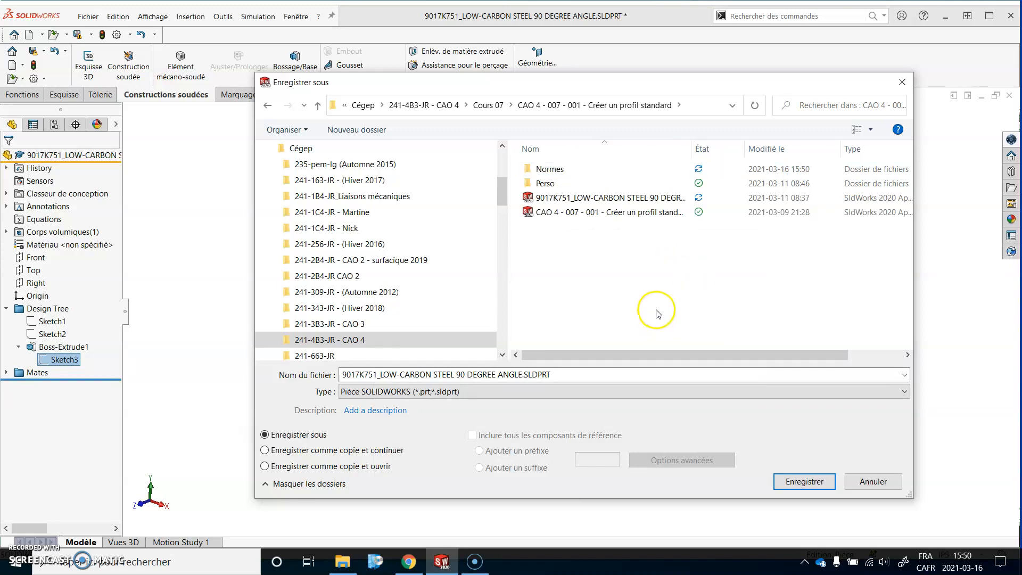
Step: Create a subfolder named L-shape inside the Normes folder and open it
{"action": "left_click", "coordinate": [552, 169]}
{"action": "double_click", "coordinate": [552, 169]}
{"action": "right_click", "coordinate": [541, 198]}
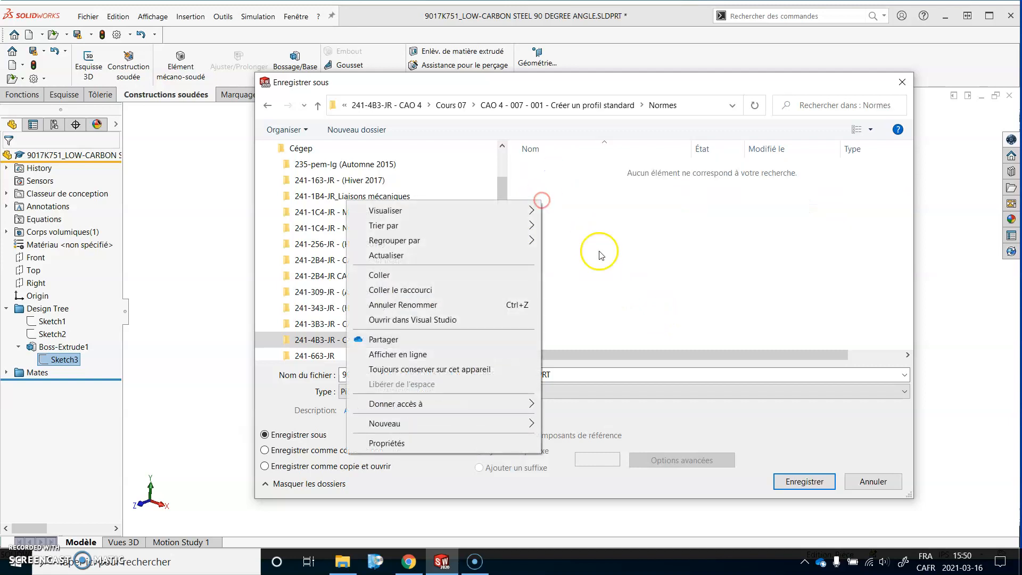
{"action": "mouse_move", "coordinate": [490, 429]}
{"action": "left_click", "coordinate": [580, 195]}
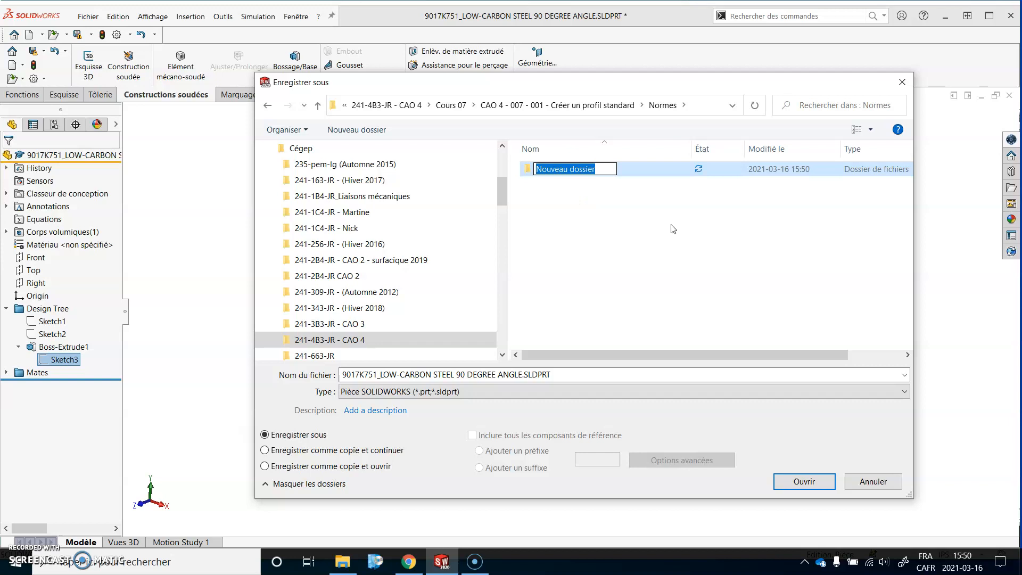
{"action": "type", "text": "L-s"}
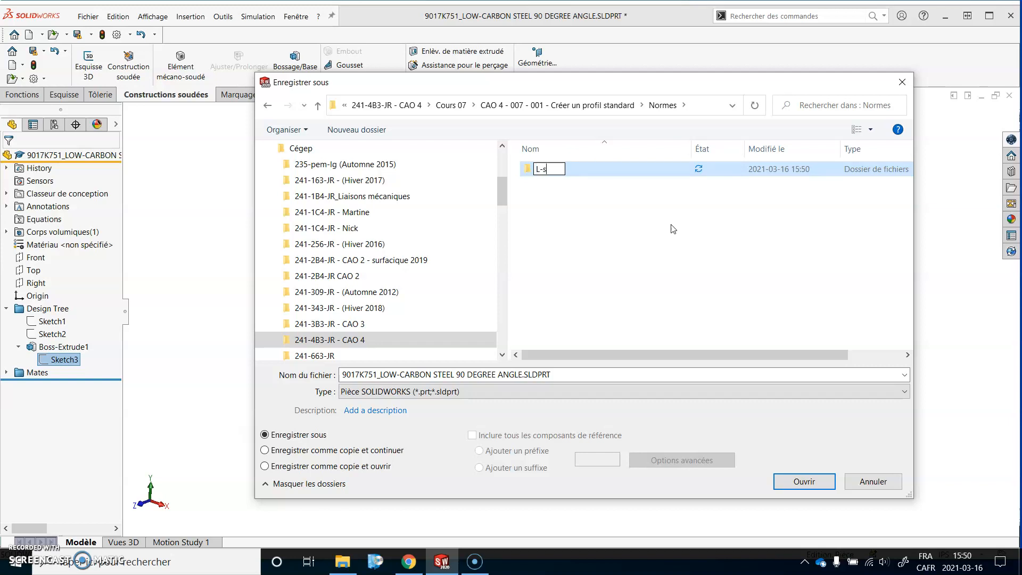
{"action": "double_click", "coordinate": [554, 169]}
Step: Set the file type for the saved profile to Lib Feat Part (*.sldlfp)
{"action": "left_click", "coordinate": [632, 379]}
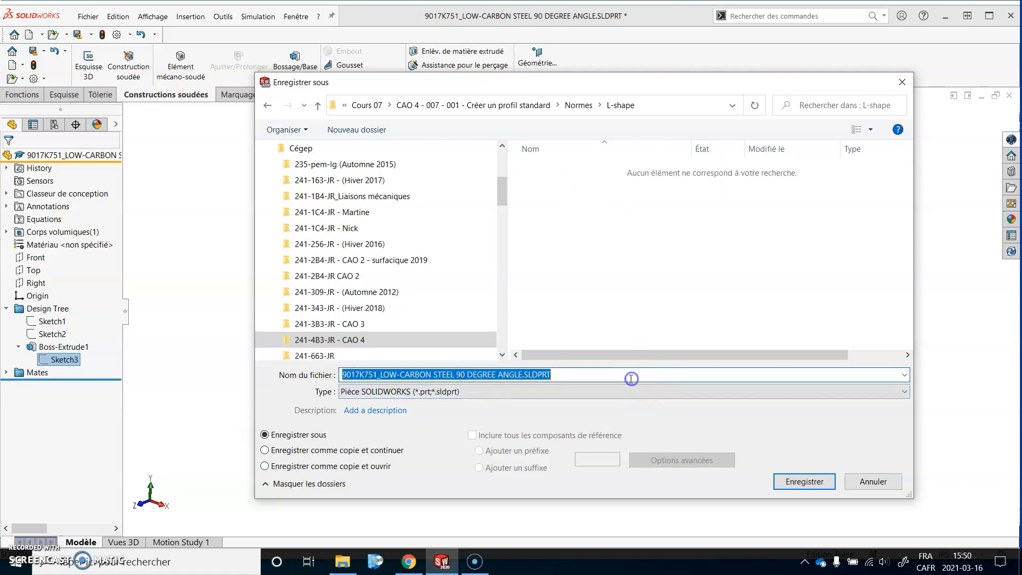
{"action": "left_click", "coordinate": [890, 391]}
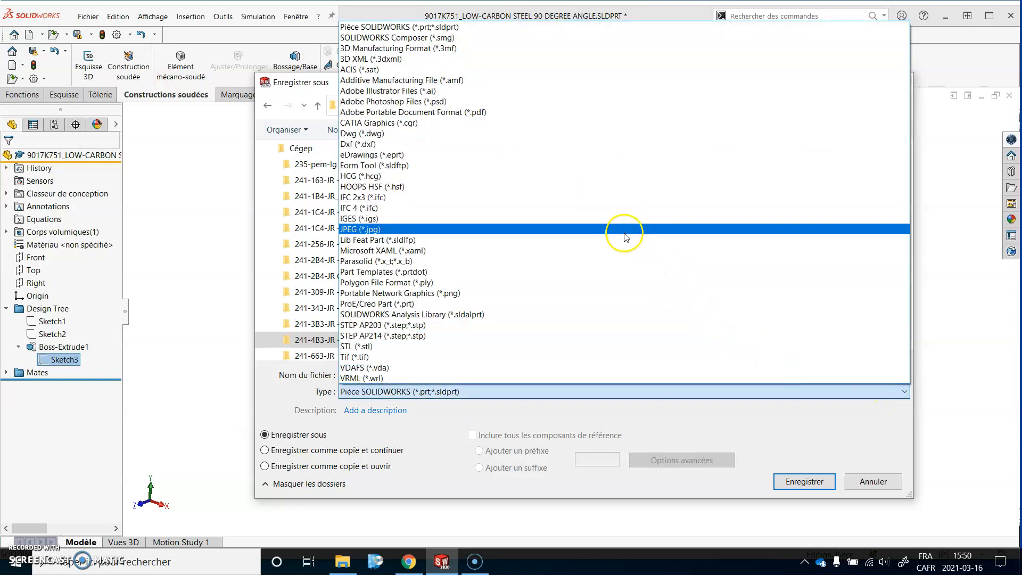
{"action": "left_click", "coordinate": [382, 243]}
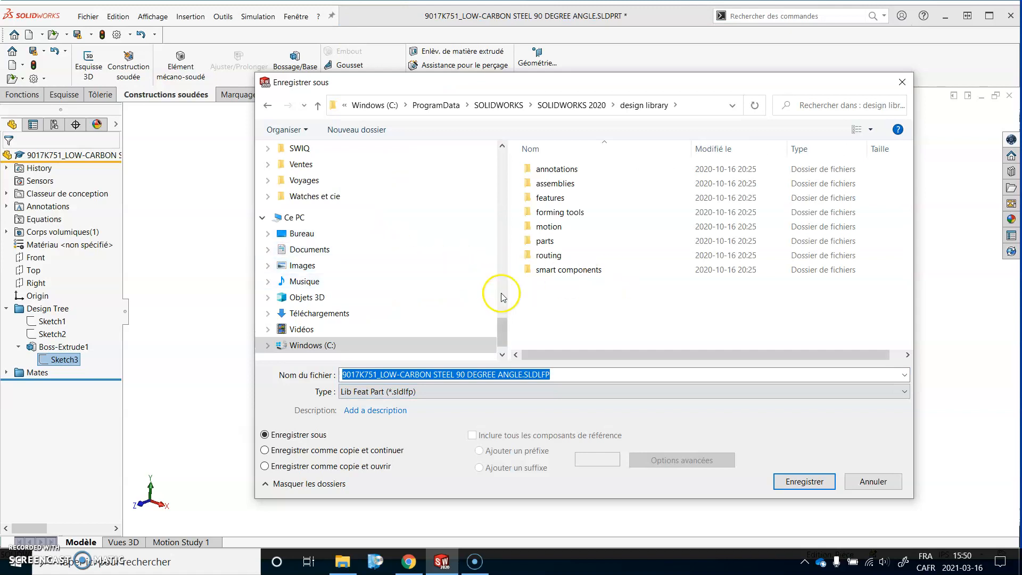
Step: Save the library feature part in the Normes > L-shape folder of Cours 07, accepting a simplified part without unrelated features
{"action": "left_click_drag", "start_coordinate": [499, 319], "coordinate": [499, 193]}
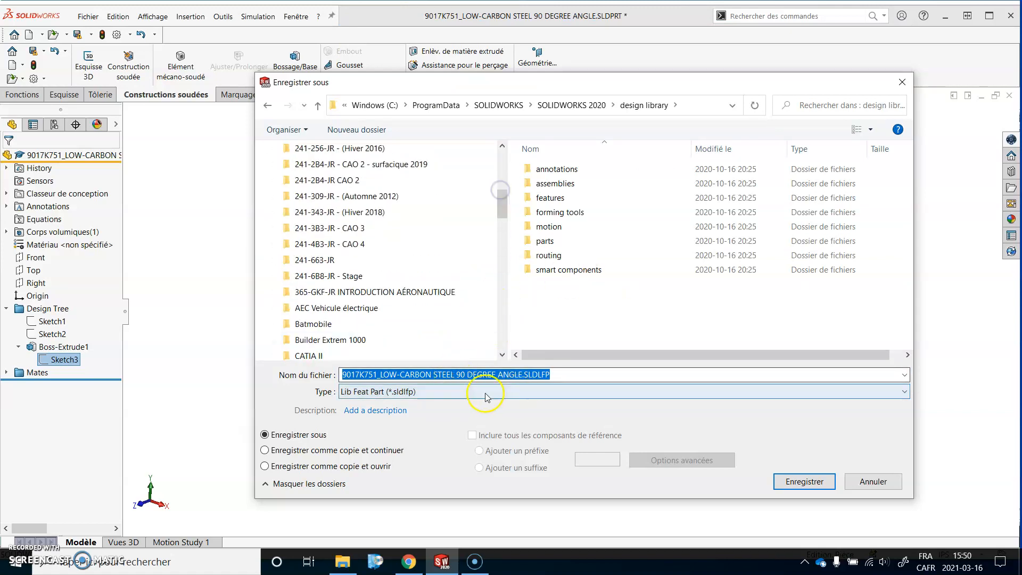
{"action": "left_click", "coordinate": [373, 245]}
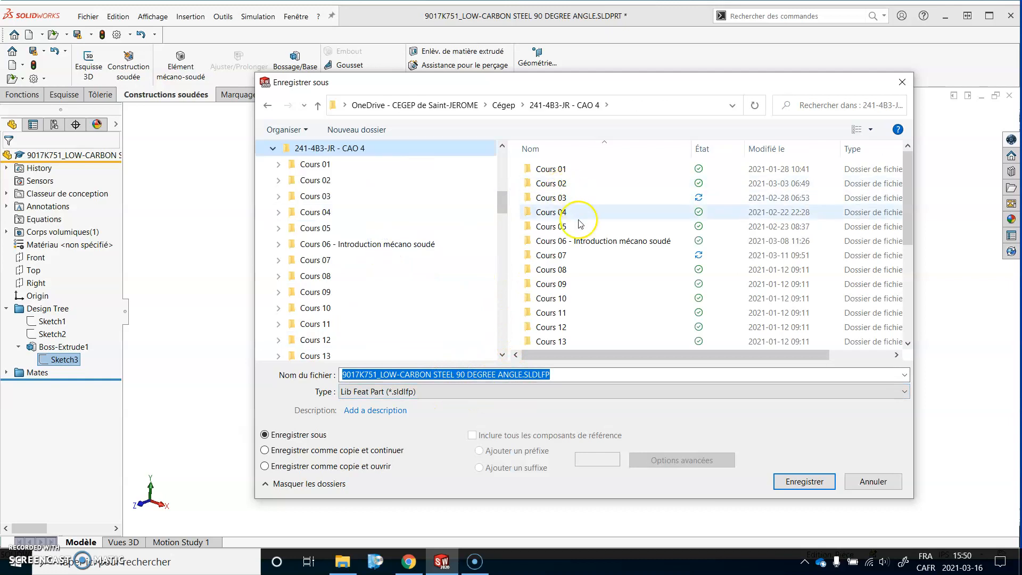
{"action": "double_click", "coordinate": [579, 259]}
{"action": "double_click", "coordinate": [606, 185]}
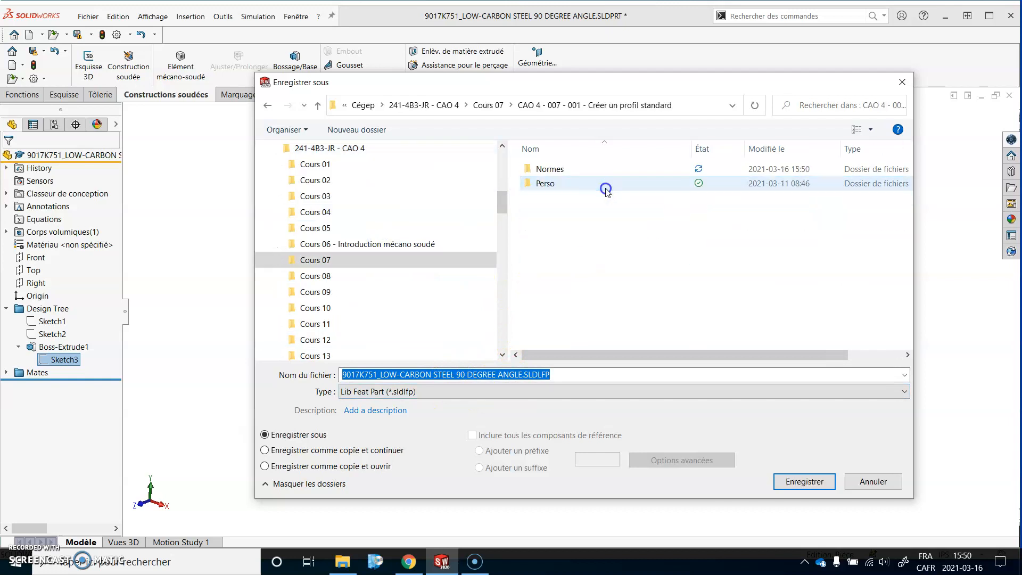
{"action": "double_click", "coordinate": [548, 169]}
{"action": "left_click", "coordinate": [558, 169]}
{"action": "double_click", "coordinate": [558, 170]}
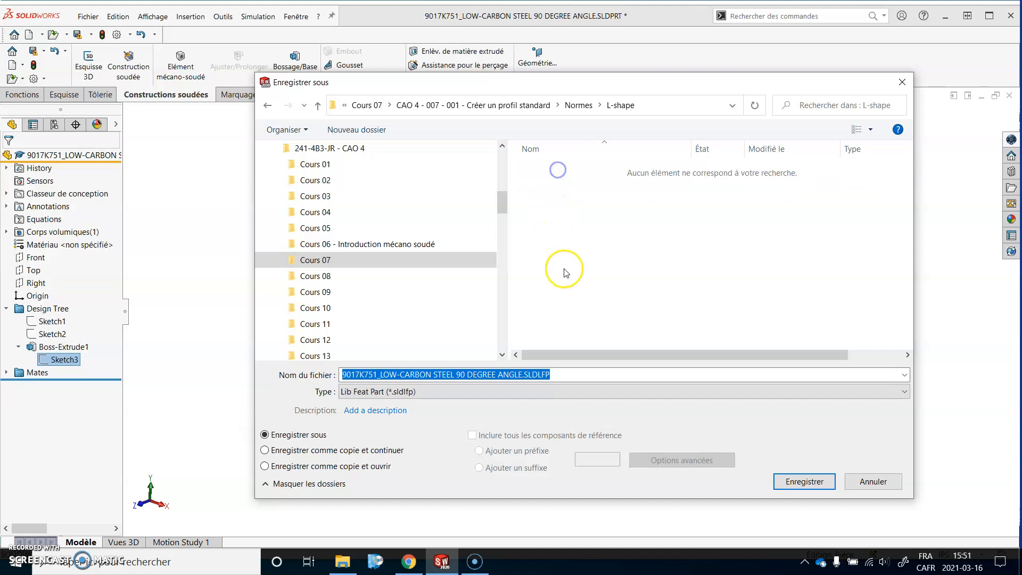
{"action": "left_click", "coordinate": [804, 482]}
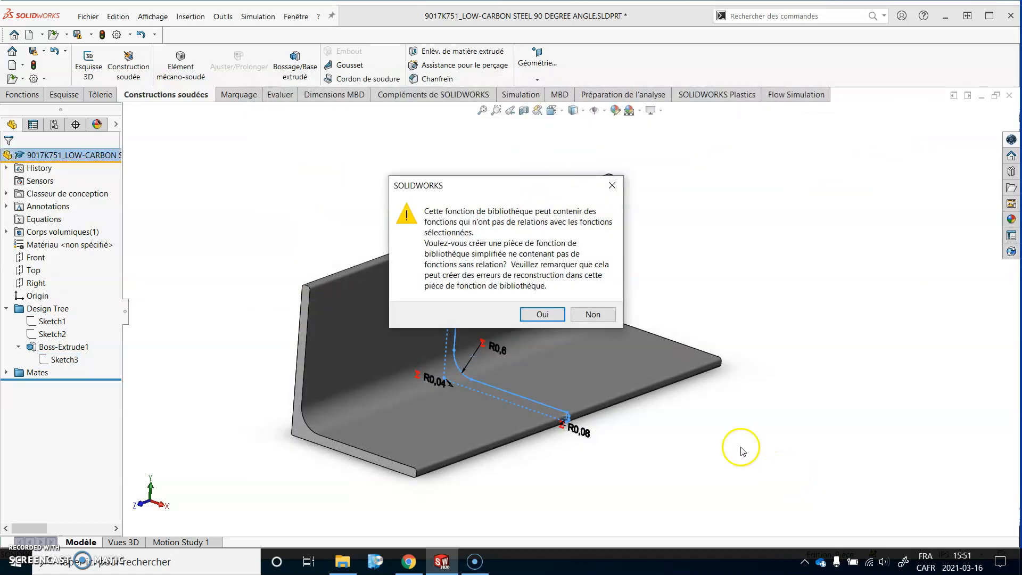
{"action": "left_click", "coordinate": [559, 315]}
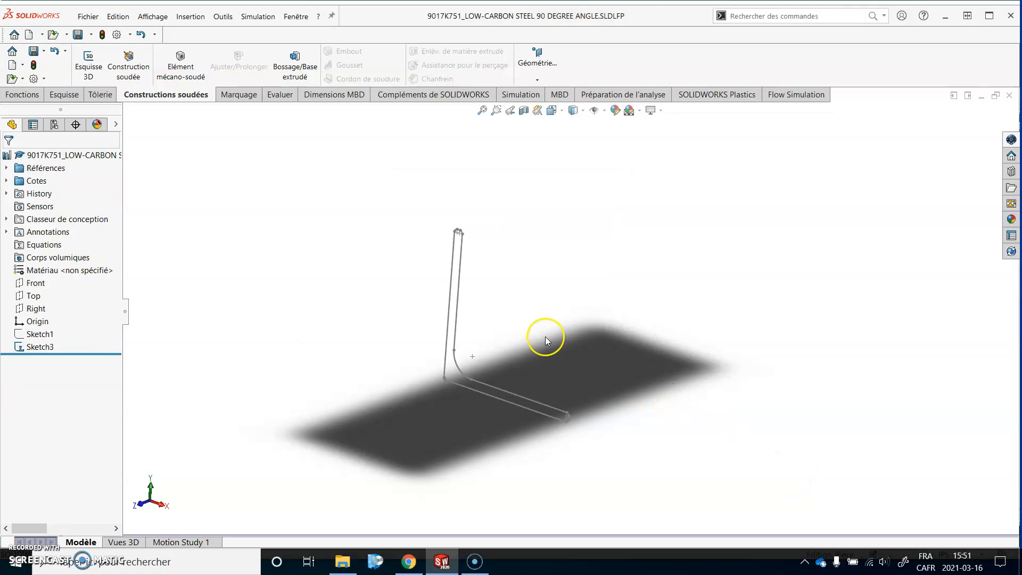
Step: Examine the Sketch3 profile kept in the library feature part
{"action": "left_click", "coordinate": [40, 346]}
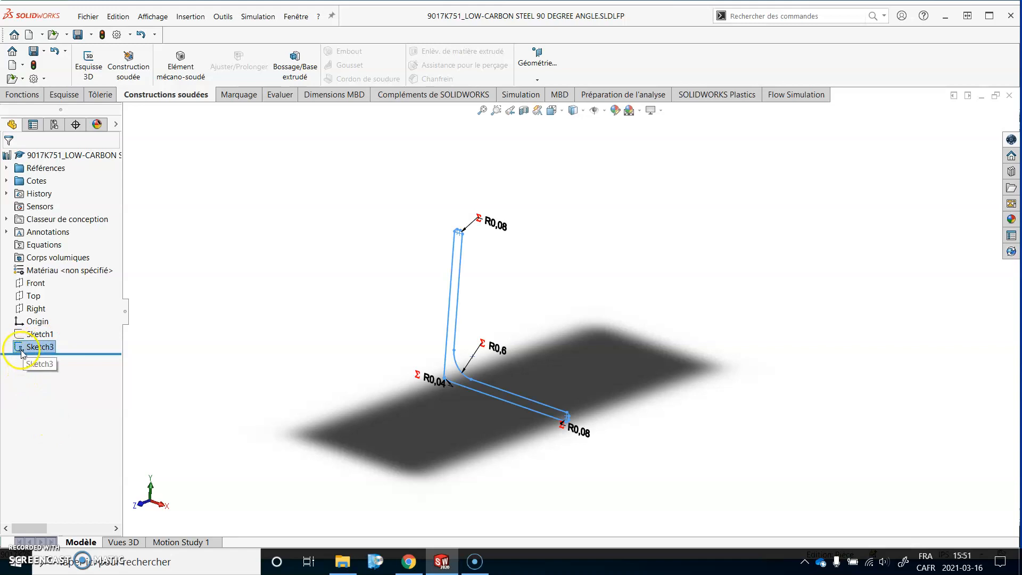
{"action": "left_click", "coordinate": [268, 397]}
{"action": "left_click", "coordinate": [42, 346]}
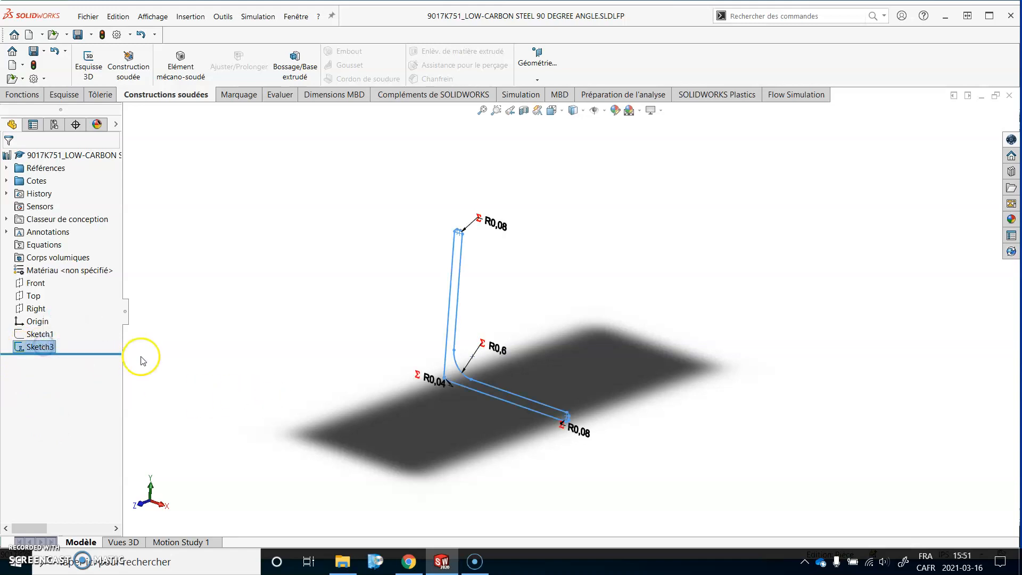
{"action": "left_click", "coordinate": [235, 345]}
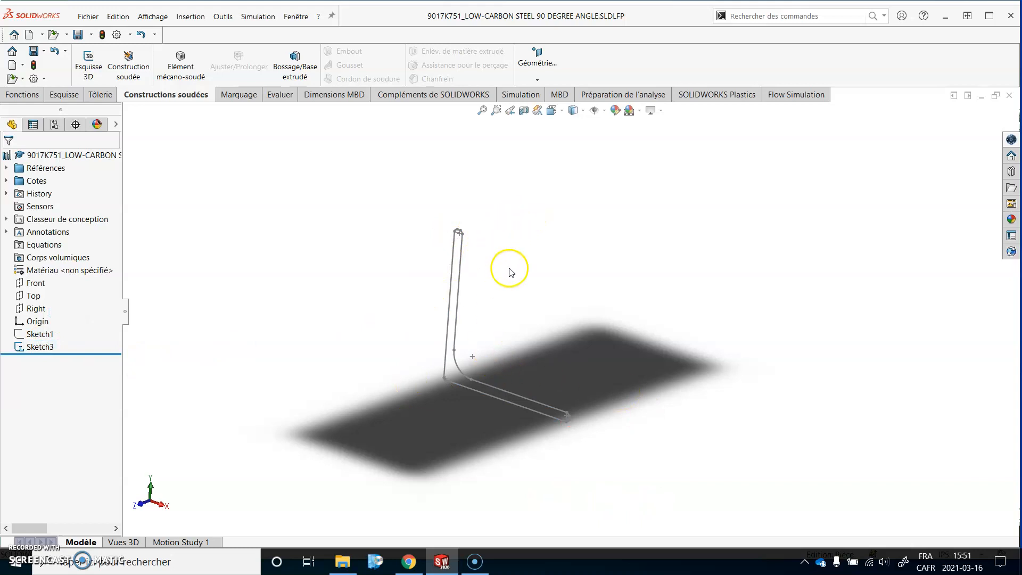
Step: Create a new part document from the Pièce template
{"action": "left_click", "coordinate": [82, 18]}
{"action": "left_click", "coordinate": [93, 33]}
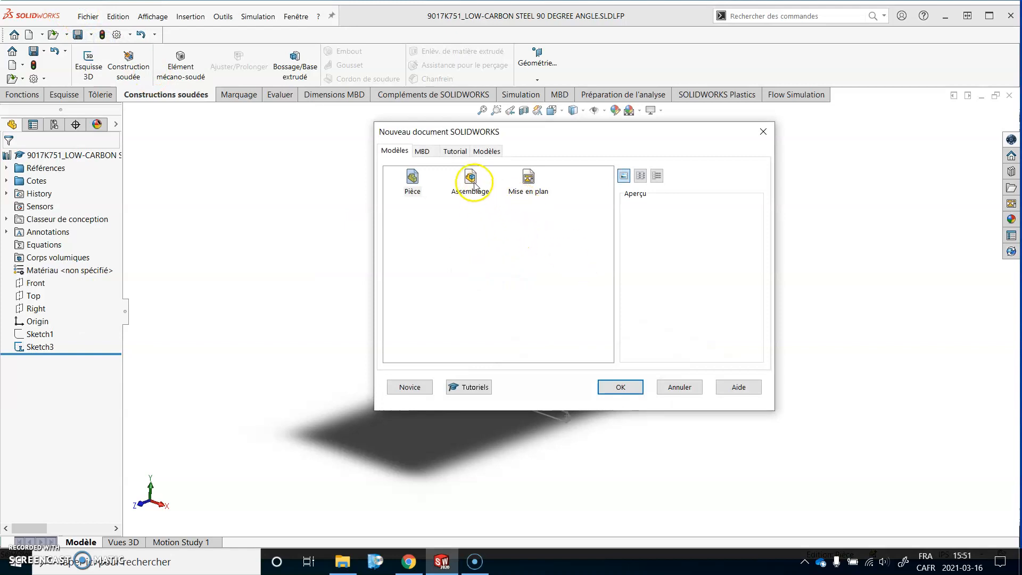
{"action": "left_click", "coordinate": [620, 387]}
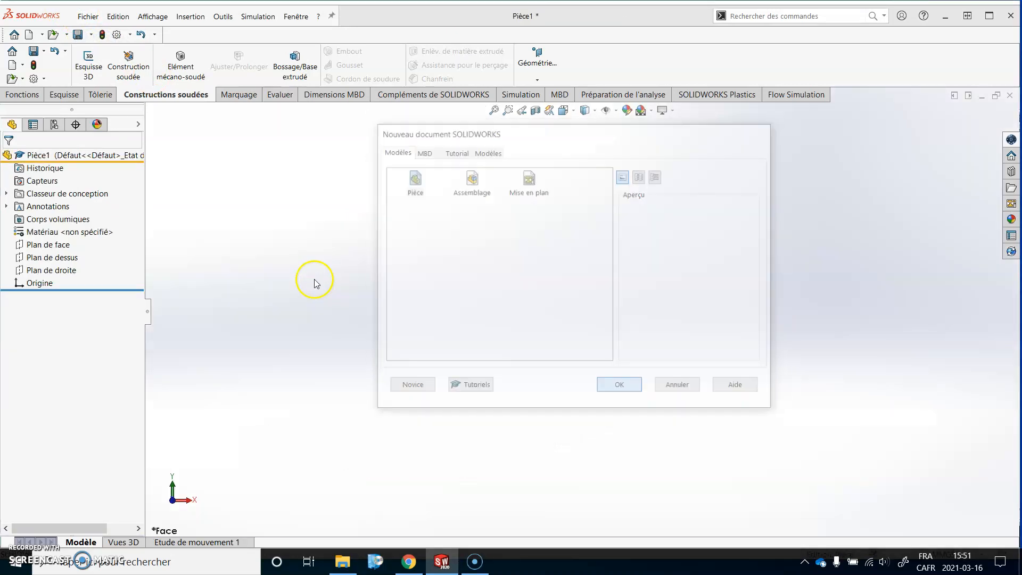
Step: Start a 3D sketch and draw a centre rectangle on the Plan de face plane, centred on the origin
{"action": "left_click", "coordinate": [88, 64]}
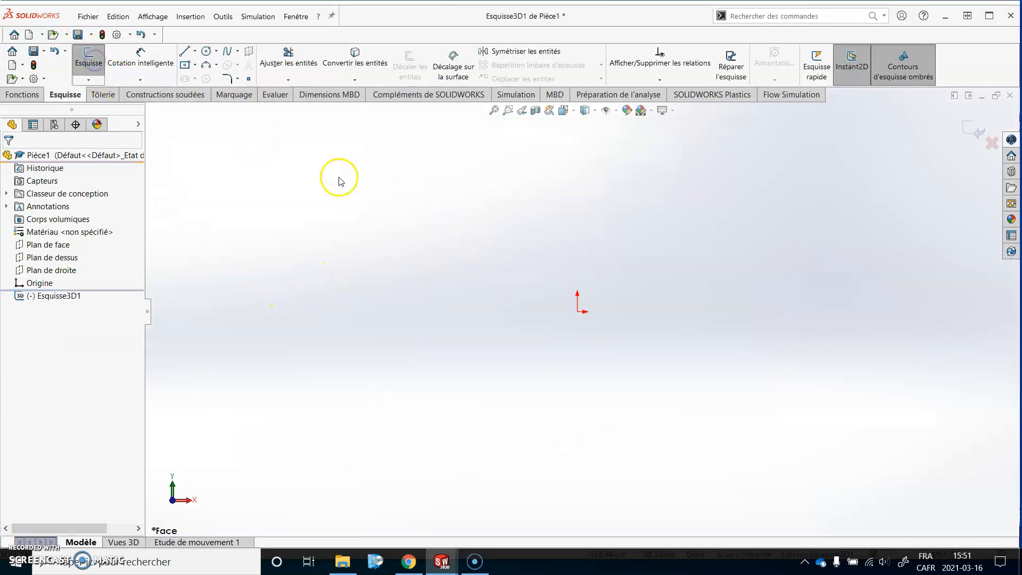
{"action": "left_click", "coordinate": [22, 94]}
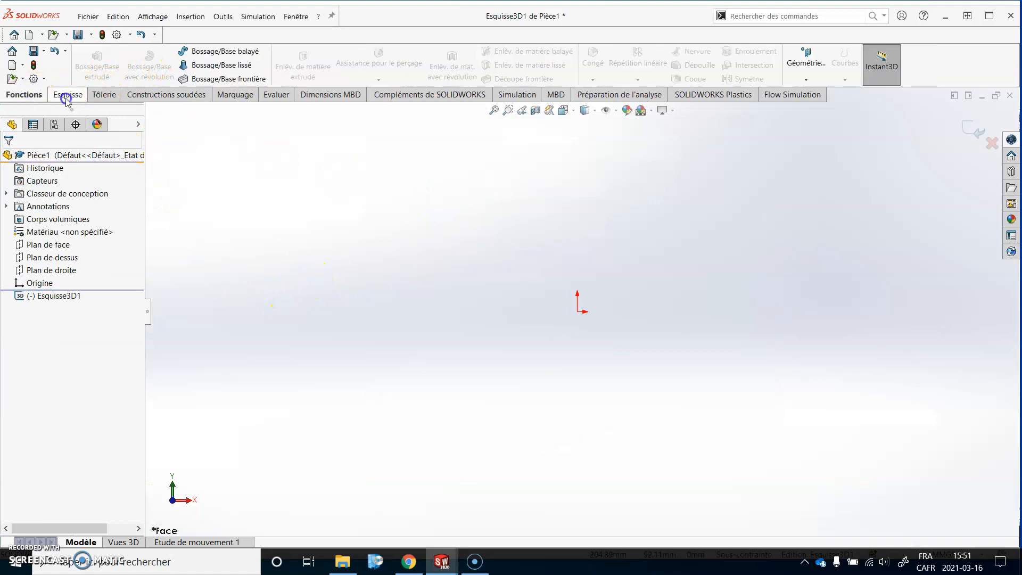
{"action": "left_click", "coordinate": [67, 97]}
{"action": "left_click", "coordinate": [185, 64]}
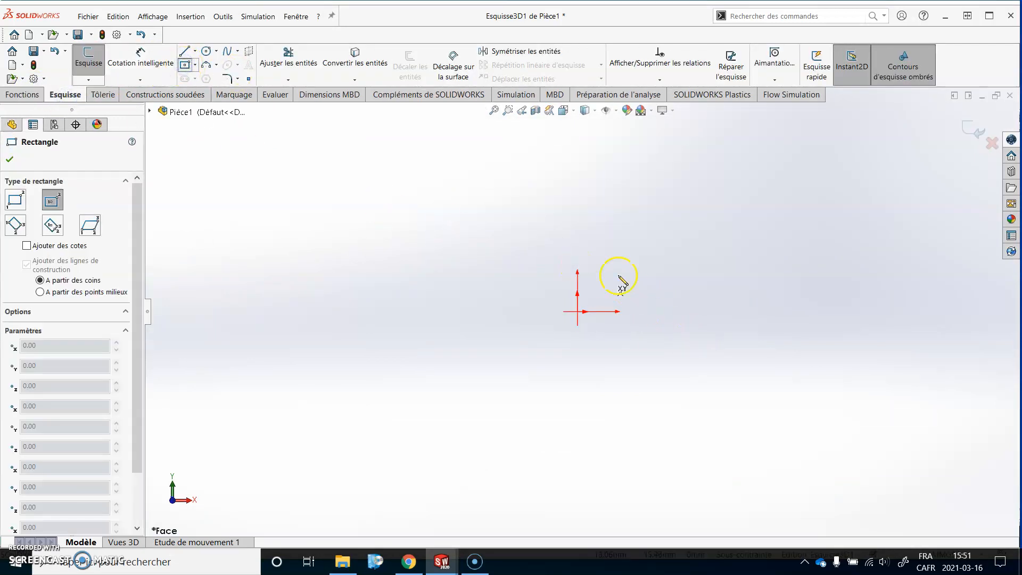
{"action": "middle_click_drag", "start_coordinate": [620, 279], "coordinate": [635, 287]}
{"action": "left_click", "coordinate": [150, 111]}
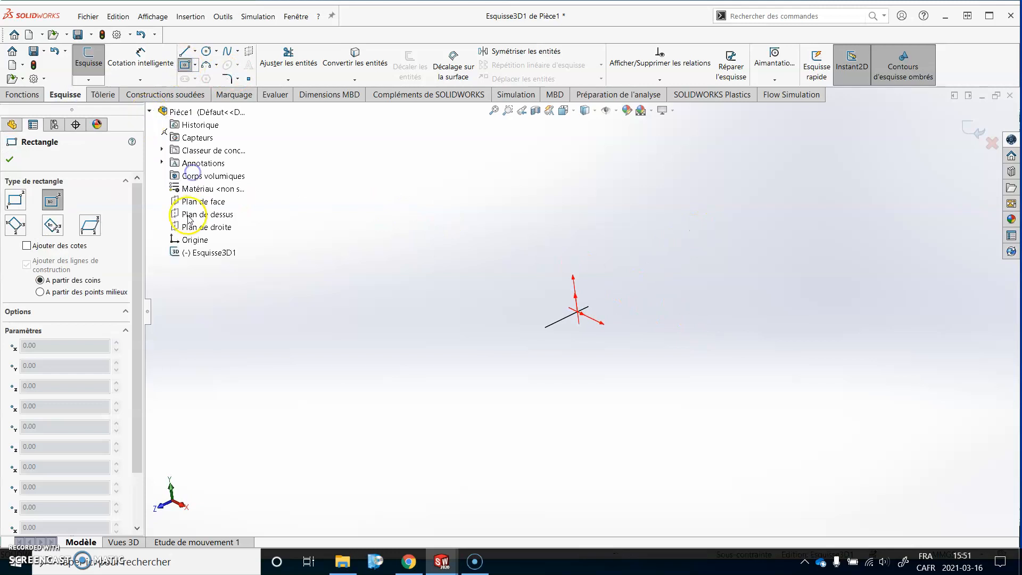
{"action": "left_click", "coordinate": [194, 201]}
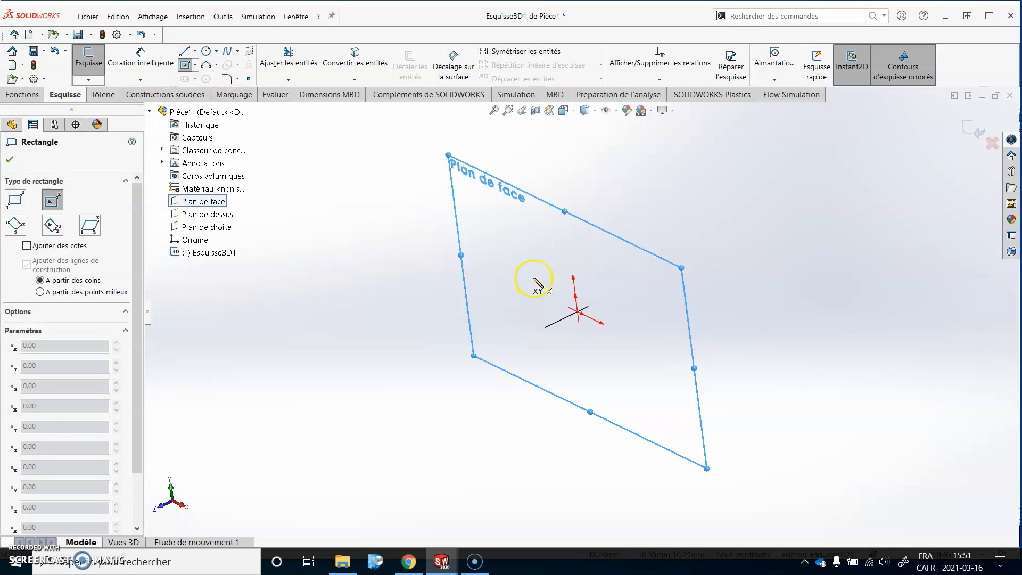
{"action": "key", "text": "ctrl+1"}
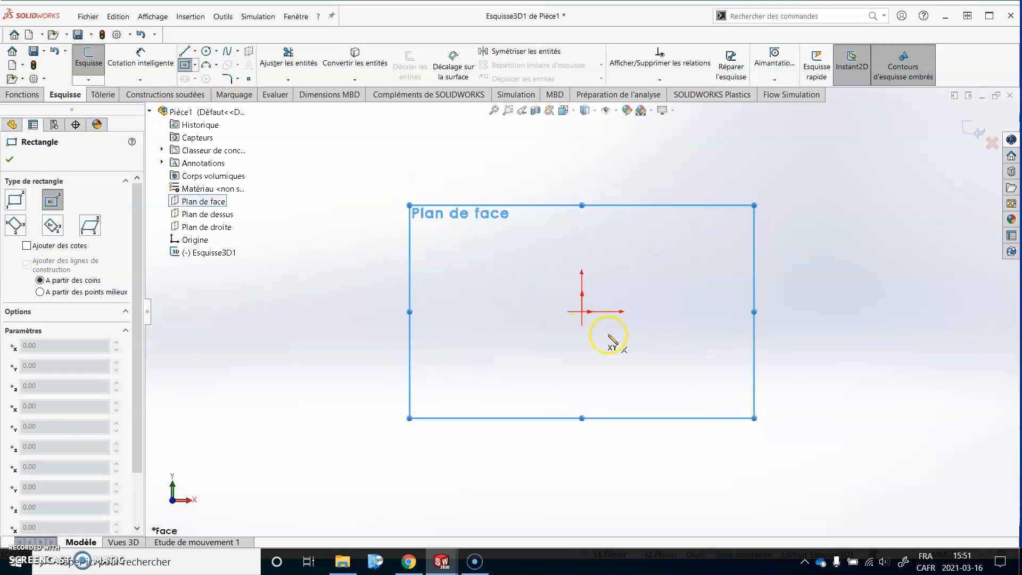
{"action": "left_click_drag", "start_coordinate": [583, 312], "coordinate": [741, 190]}
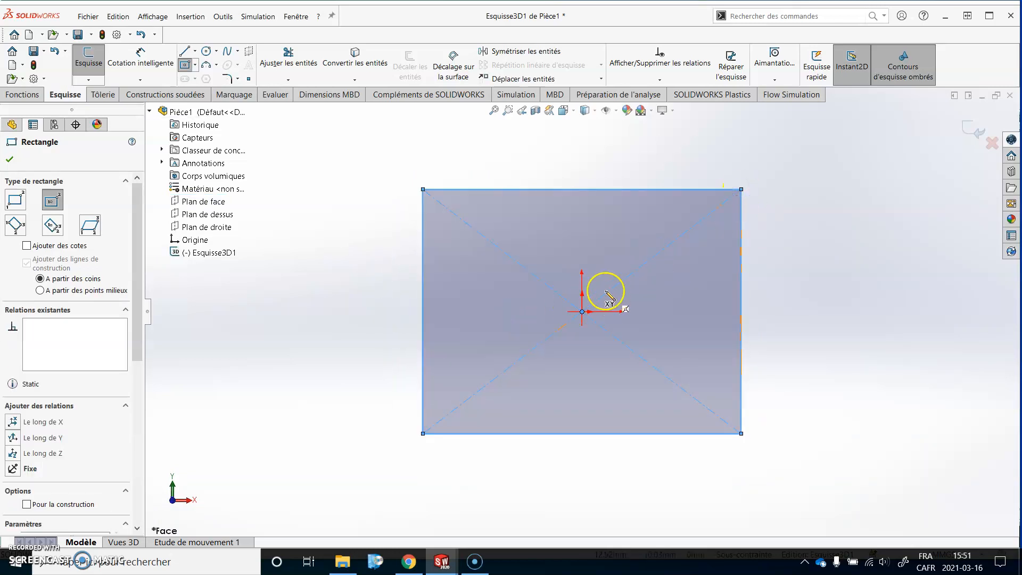
Step: Dimension the rectangle's width and height to 250 mm each
{"action": "left_click", "coordinate": [137, 54]}
{"action": "left_click", "coordinate": [570, 190]}
{"action": "left_click", "coordinate": [581, 148]}
{"action": "type", "text": "250"}
{"action": "key", "text": "Return"}
{"action": "left_click", "coordinate": [424, 269]}
{"action": "left_click", "coordinate": [323, 305]}
{"action": "type", "text": "200"}
{"action": "key", "text": "Return"}
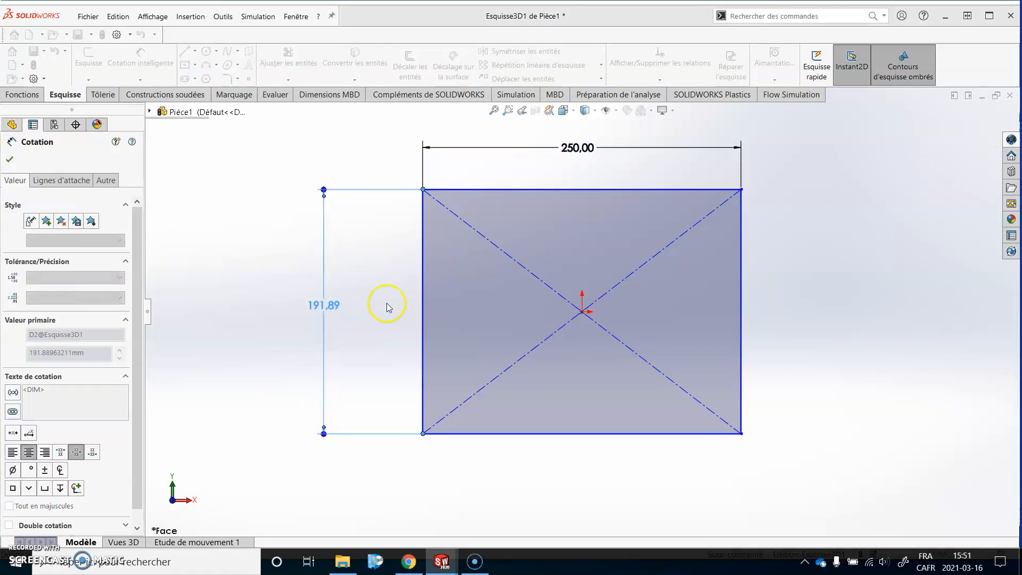
{"action": "key", "text": "Escape"}
Step: Try moving the rectangle's centre point and close the 3D sketch
{"action": "left_click_drag", "start_coordinate": [582, 312], "coordinate": [546, 354]}
{"action": "left_click", "coordinate": [583, 311]}
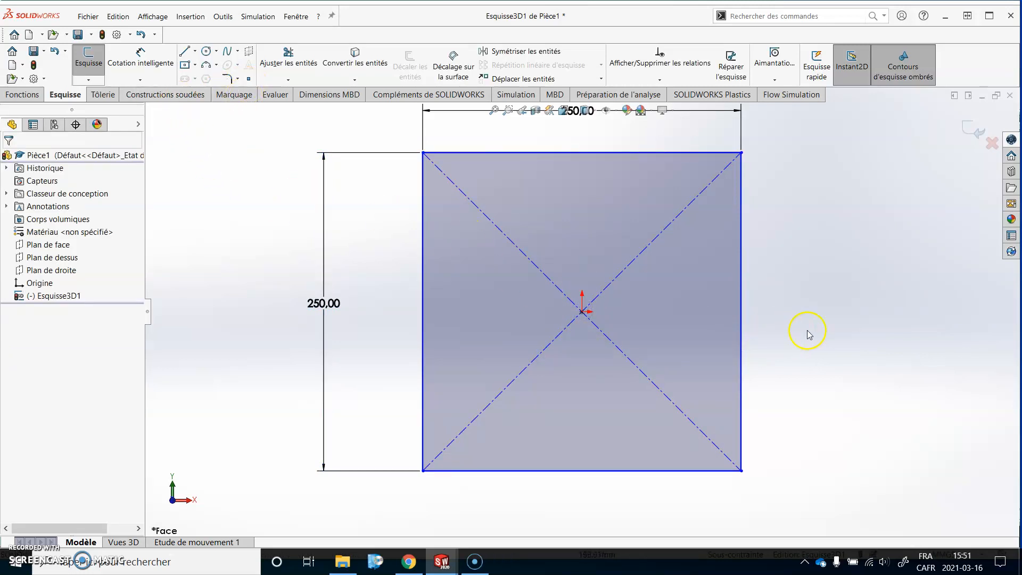
{"action": "middle_click_drag", "start_coordinate": [865, 276], "coordinate": [842, 168]}
{"action": "left_click", "coordinate": [833, 264]}
Step: Start a structural member with standard Normes, type L-shape and size 9017K751_LOW-CARBON STEEL 90 DEGREE ANGLE
{"action": "left_click", "coordinate": [160, 94]}
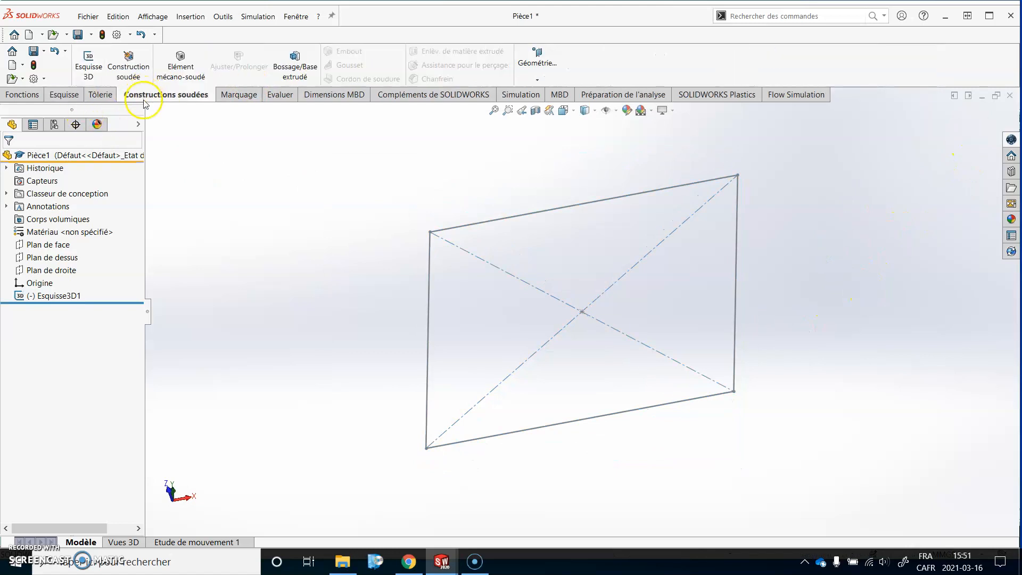
{"action": "left_click", "coordinate": [180, 66]}
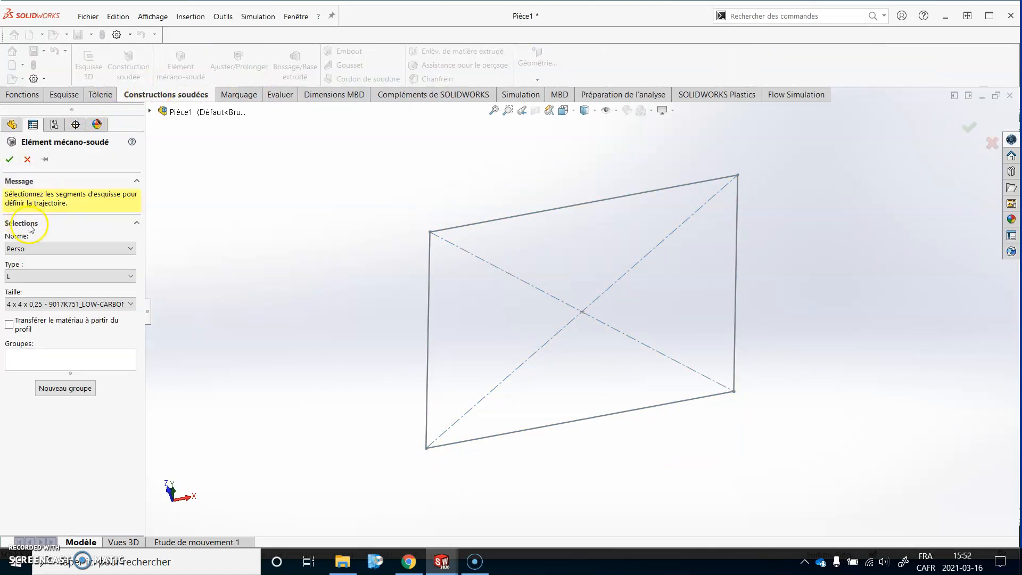
{"action": "left_click", "coordinate": [98, 248]}
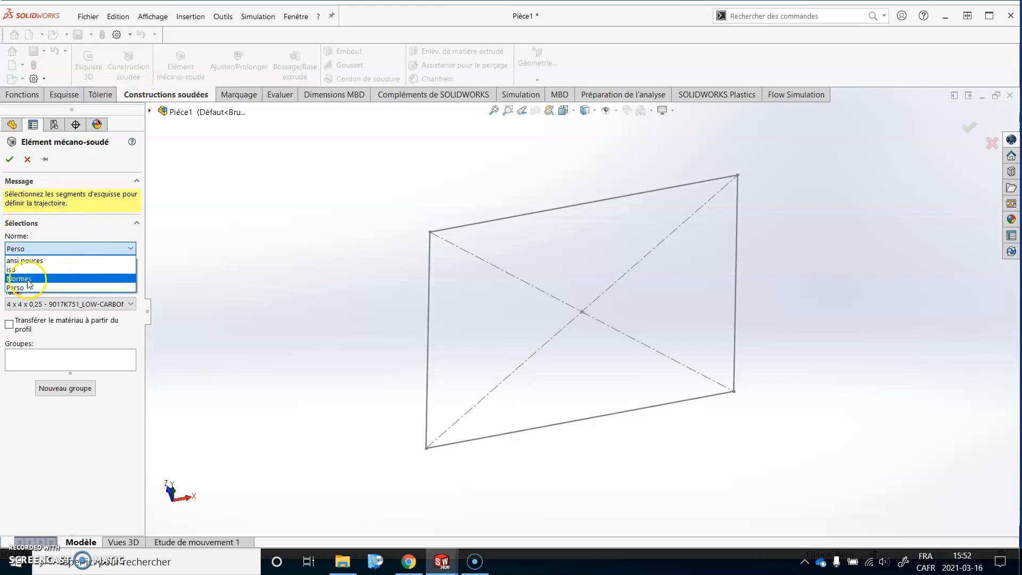
{"action": "left_click", "coordinate": [27, 279]}
{"action": "left_click", "coordinate": [73, 276]}
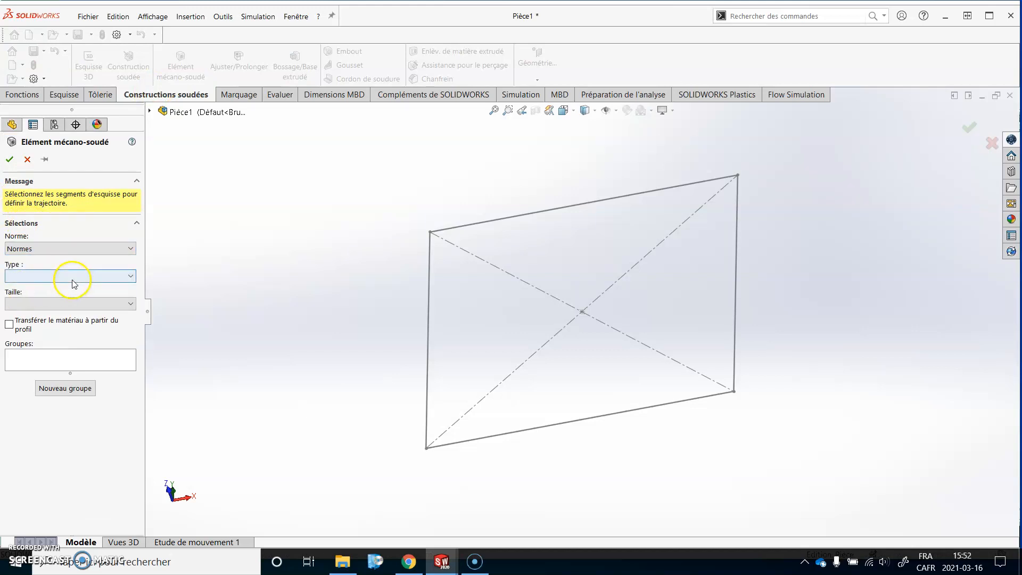
{"action": "left_click", "coordinate": [61, 287]}
{"action": "left_click", "coordinate": [116, 303]}
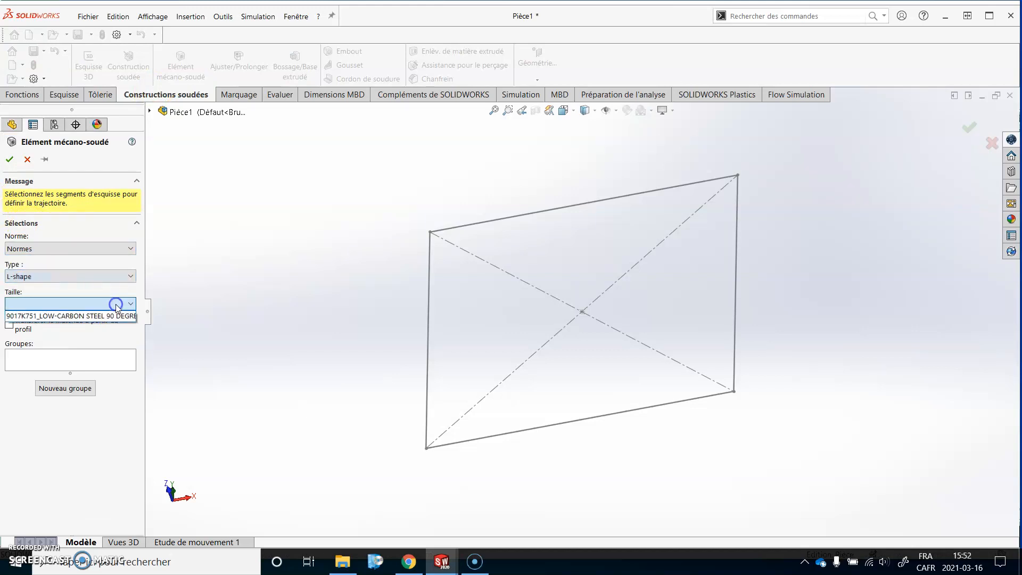
{"action": "left_click", "coordinate": [66, 316]}
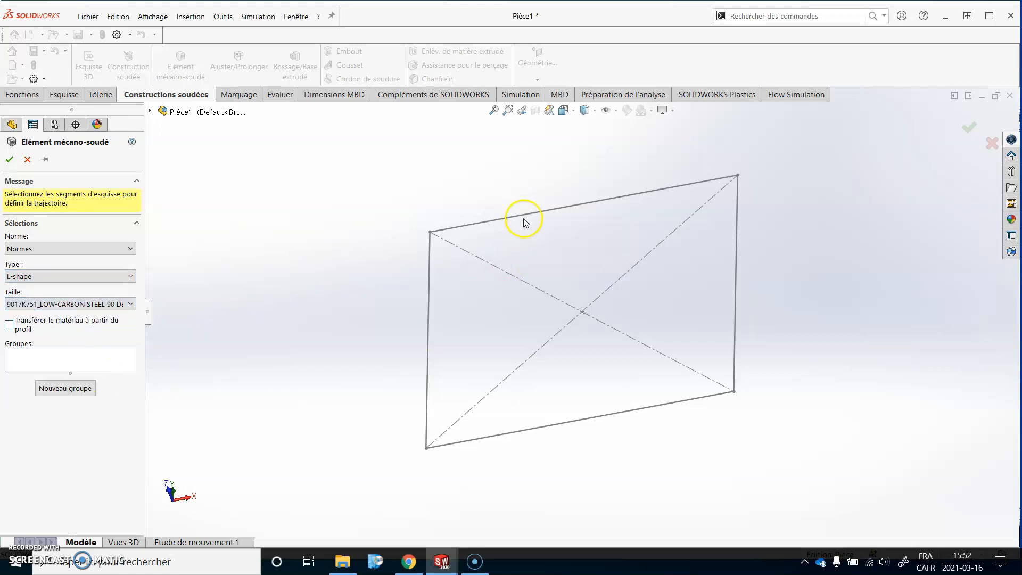
Step: Use the rectangle's upper line as the path segment and create the structural member
{"action": "left_click", "coordinate": [110, 363]}
{"action": "left_click", "coordinate": [492, 221]}
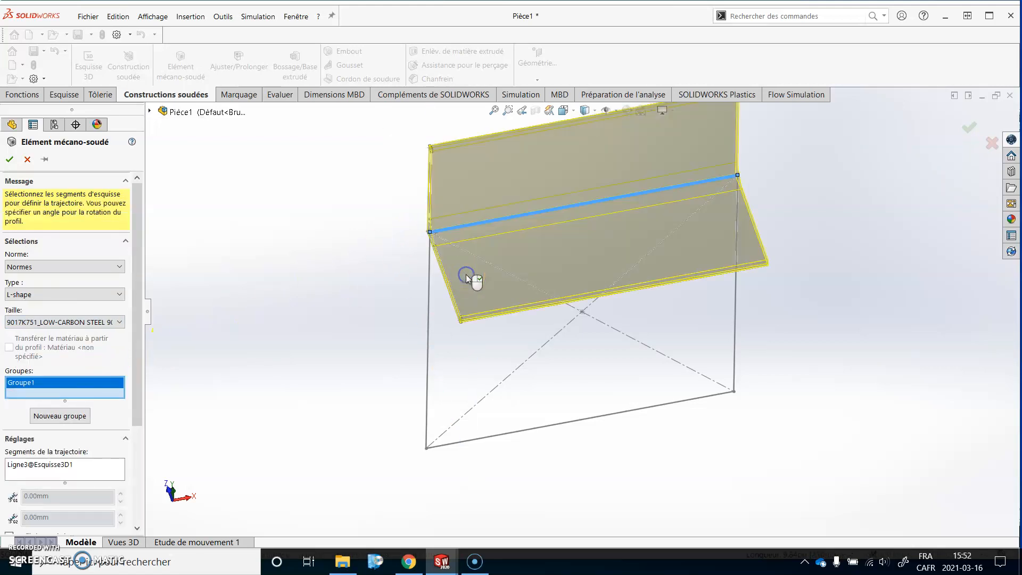
{"action": "middle_click_drag", "start_coordinate": [532, 297], "coordinate": [752, 262]}
{"action": "left_click", "coordinate": [9, 159]}
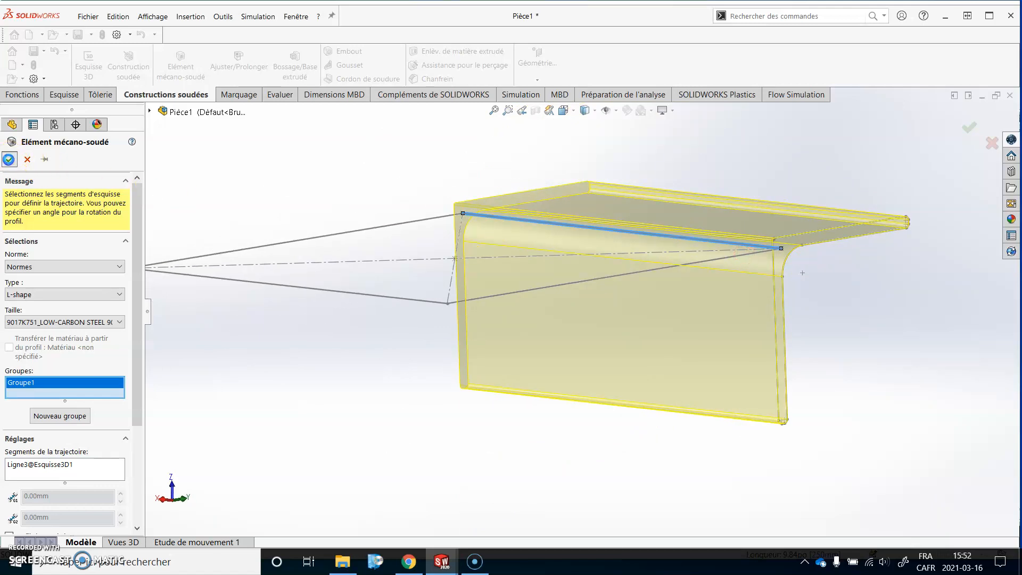
Step: Examine the L-shape member and widen the feature tree to show its full name
{"action": "middle_click_drag", "start_coordinate": [665, 365], "coordinate": [597, 372]}
{"action": "middle_click_drag", "start_coordinate": [628, 231], "coordinate": [579, 222]}
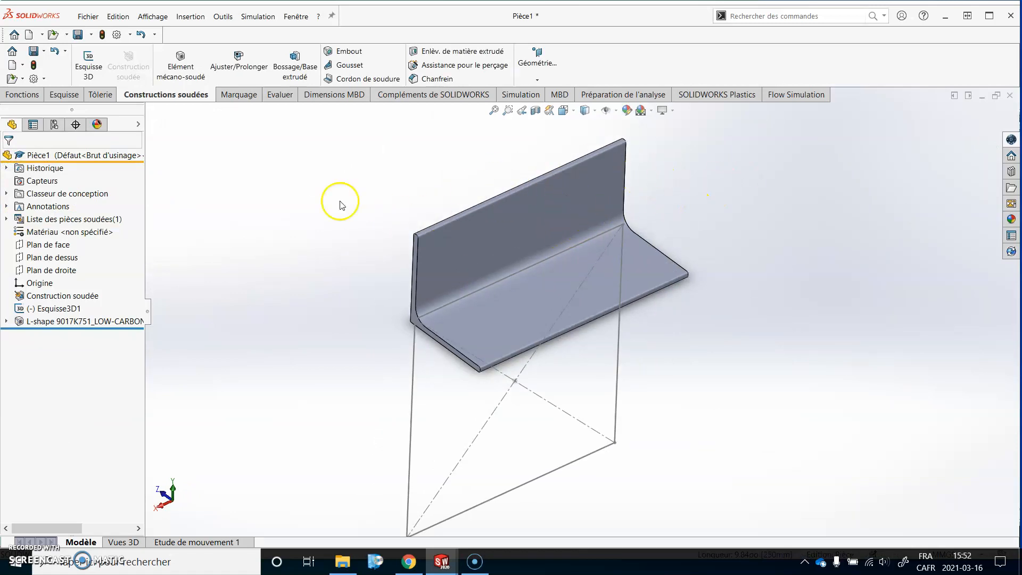
{"action": "left_click_drag", "start_coordinate": [145, 200], "coordinate": [287, 208]}
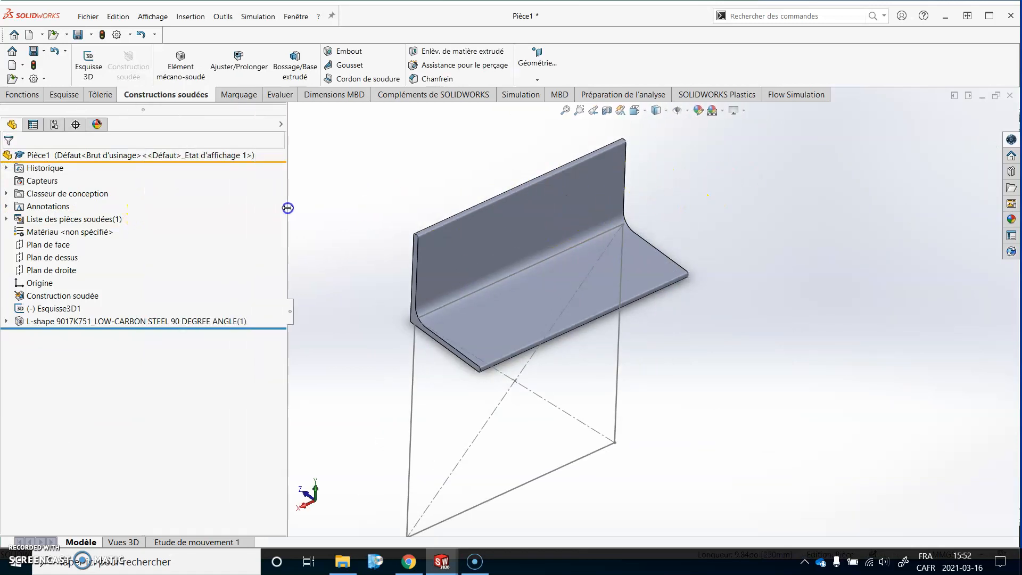
{"action": "scroll", "coordinate": [477, 257], "scroll_direction": "down", "scroll_amount": 6}
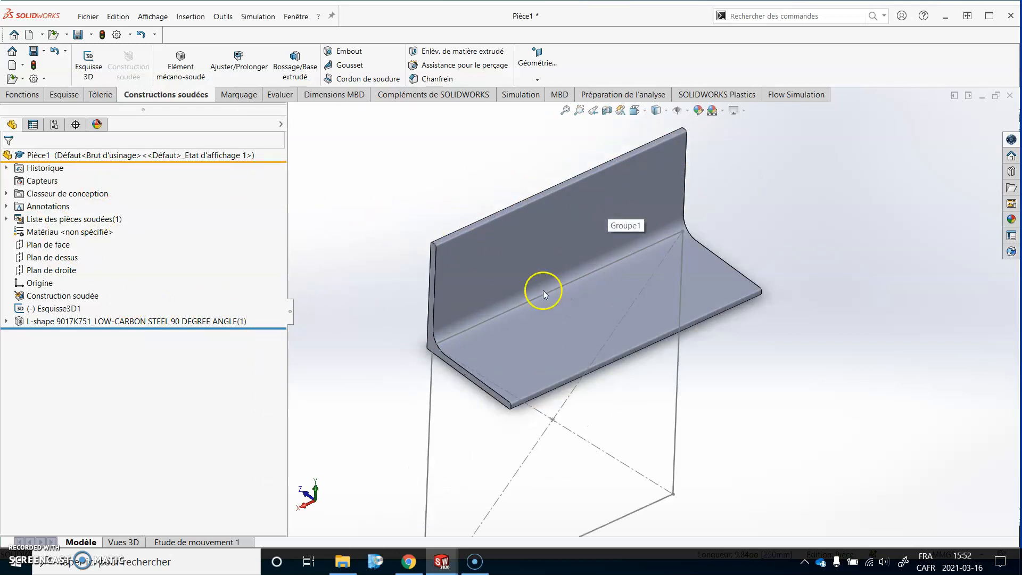
{"action": "scroll", "coordinate": [556, 403], "scroll_direction": "up", "scroll_amount": 5}
{"action": "scroll", "coordinate": [719, 221], "scroll_direction": "down", "scroll_amount": 2}
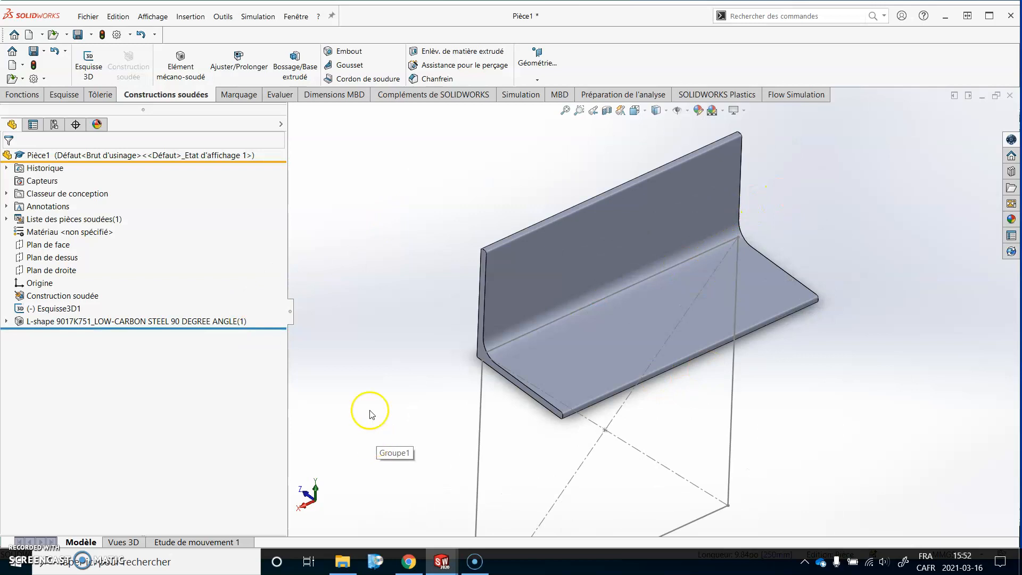
Step: Show the file locations for Profils de la construction soudée in the system options
{"action": "left_click", "coordinate": [46, 80]}
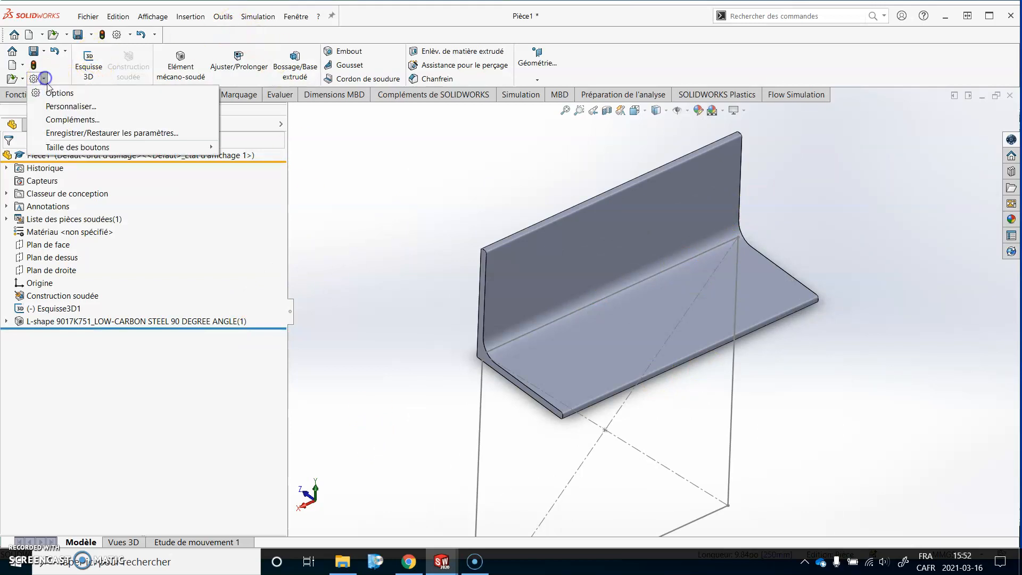
{"action": "left_click", "coordinate": [51, 94]}
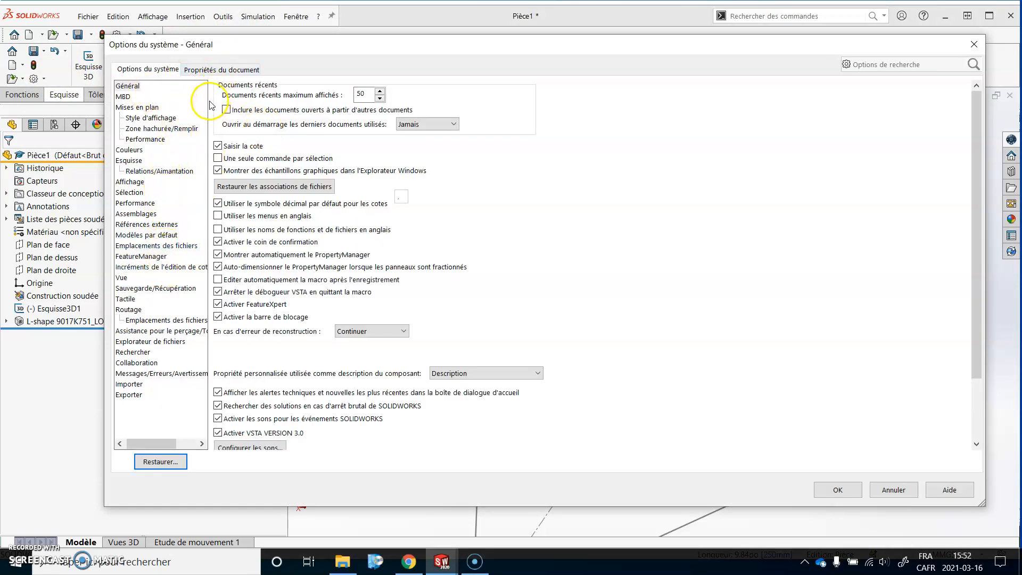
{"action": "left_click", "coordinate": [177, 246]}
{"action": "left_click", "coordinate": [366, 98]}
{"action": "scroll", "coordinate": [375, 200], "scroll_direction": "down", "scroll_amount": 5}
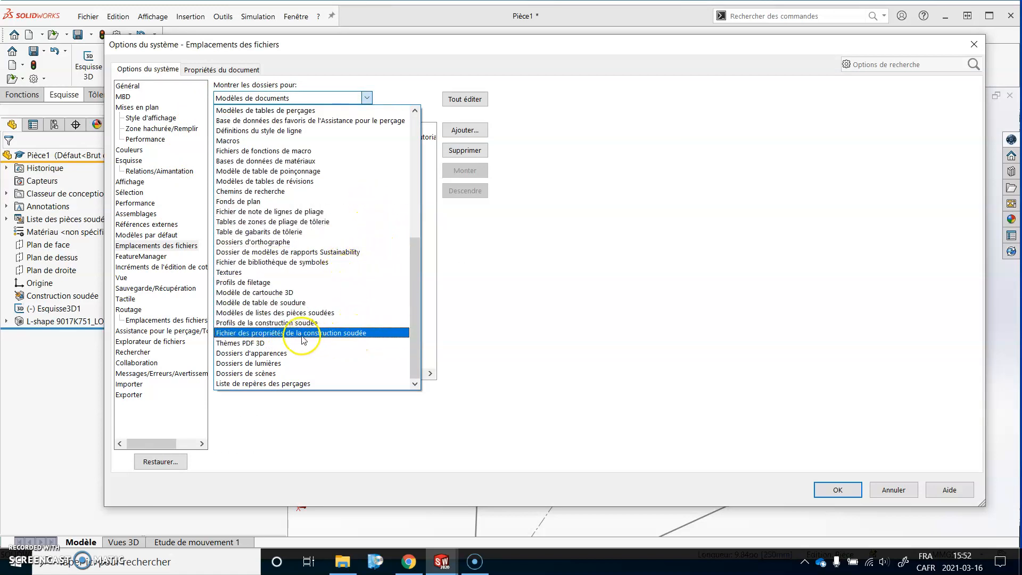
{"action": "left_click", "coordinate": [273, 322]}
Step: Review the weldment profile folder paths and the option to add a folder, and close the options without adding one
{"action": "left_click_drag", "start_coordinate": [314, 373], "coordinate": [432, 373]}
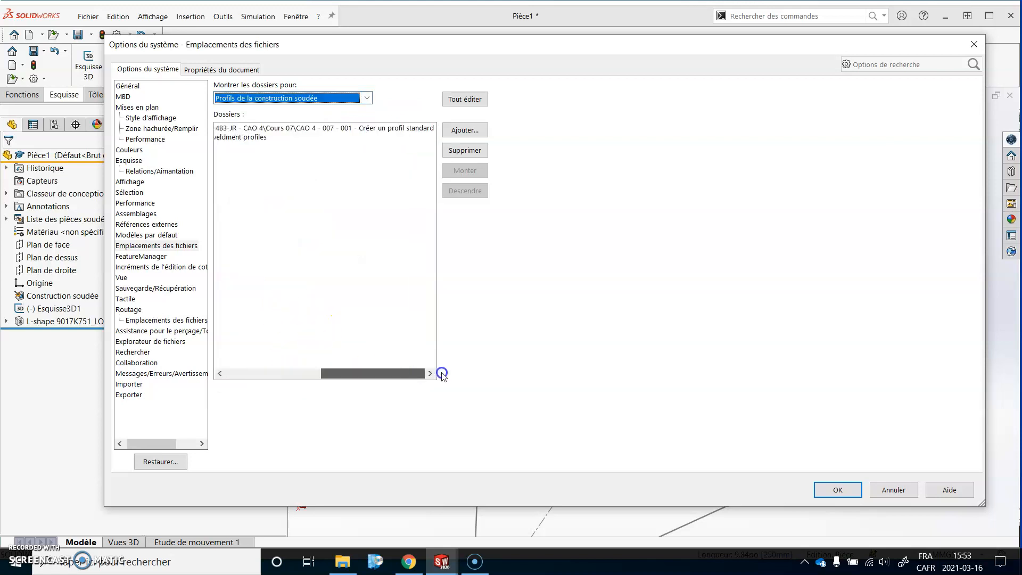
{"action": "left_click", "coordinate": [288, 131]}
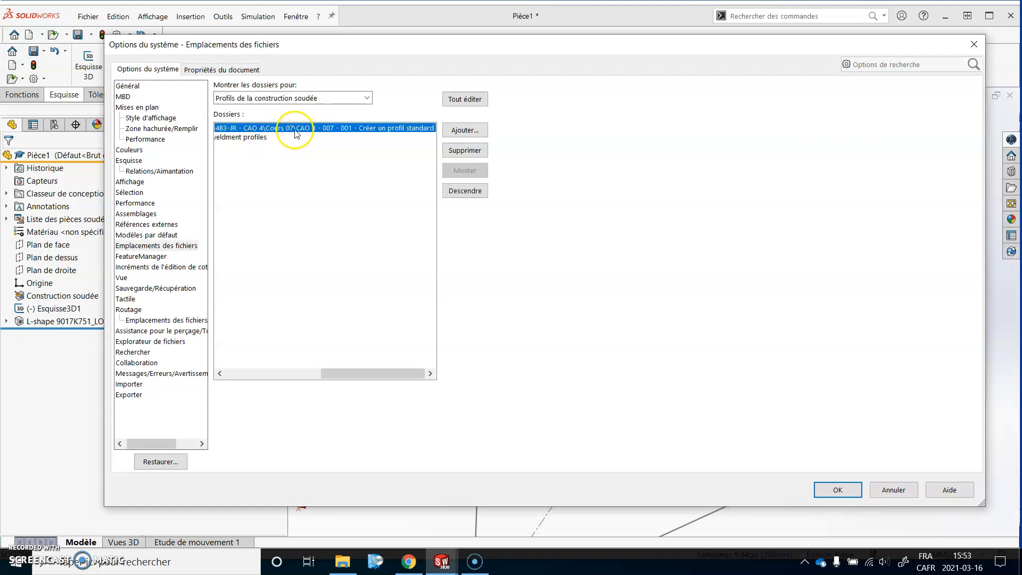
{"action": "left_click", "coordinate": [339, 173]}
{"action": "left_click", "coordinate": [461, 131]}
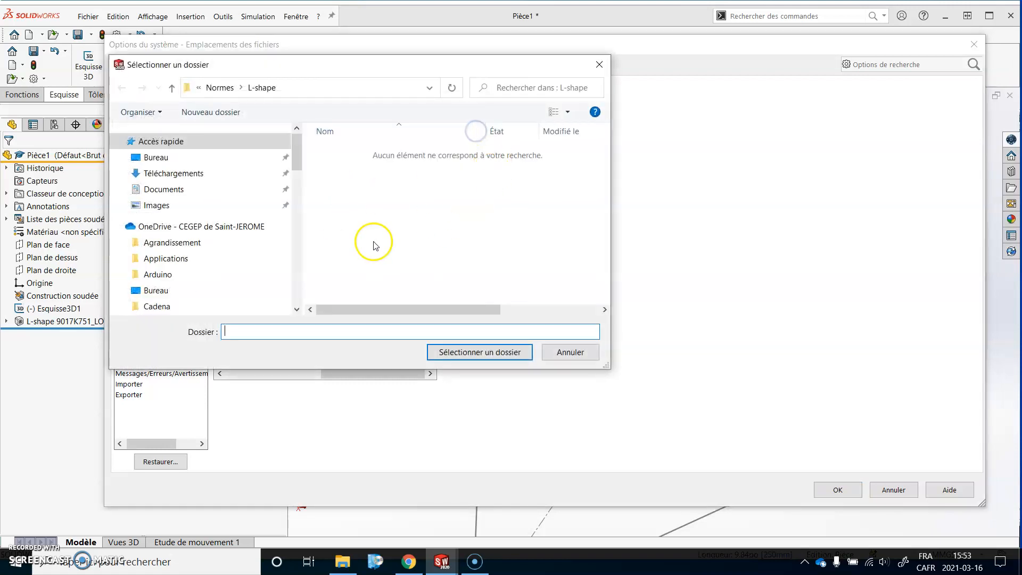
{"action": "left_click", "coordinate": [580, 354]}
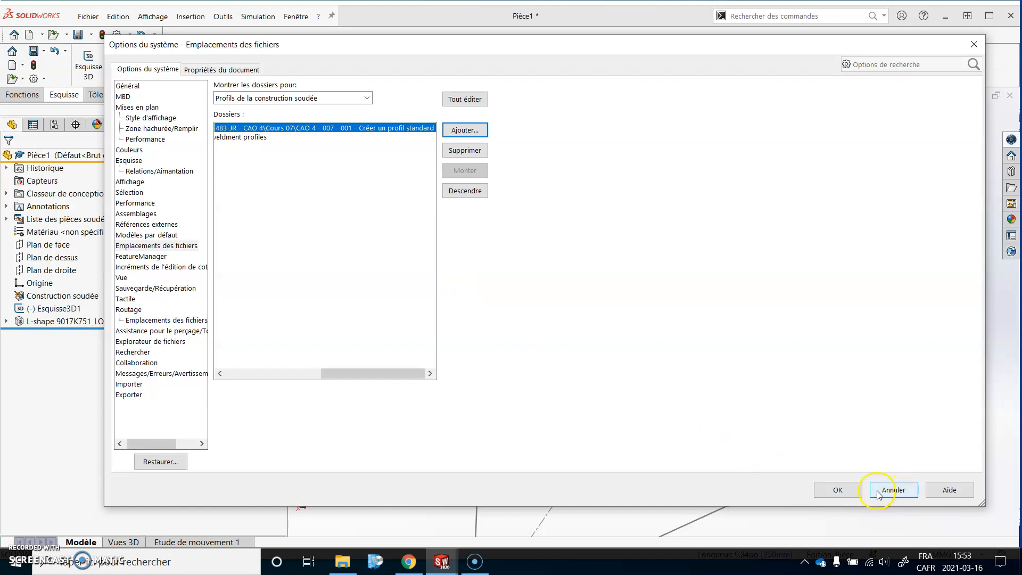
{"action": "left_click", "coordinate": [854, 493]}
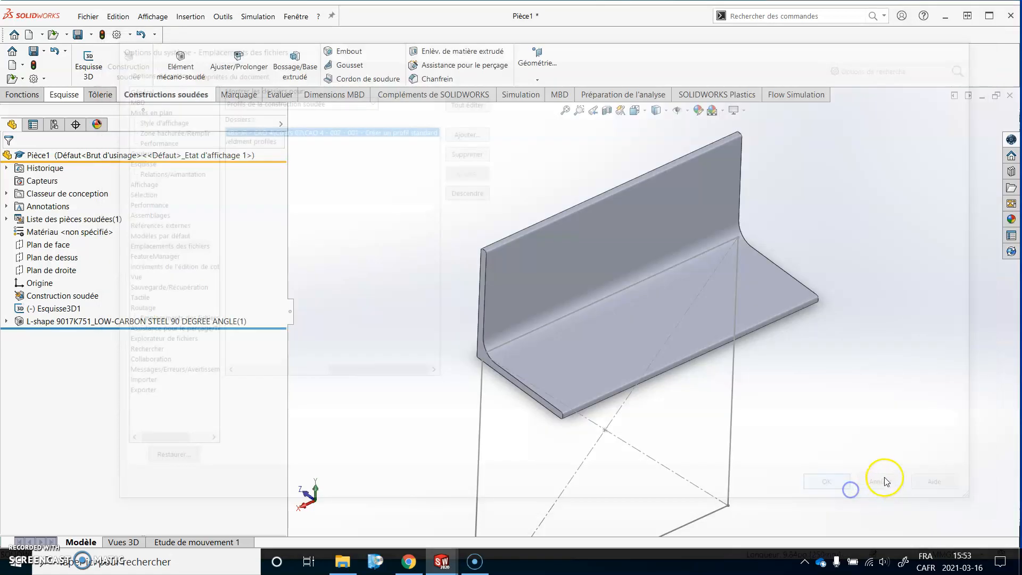
{"action": "middle_click_drag", "start_coordinate": [760, 375], "coordinate": [744, 252]}
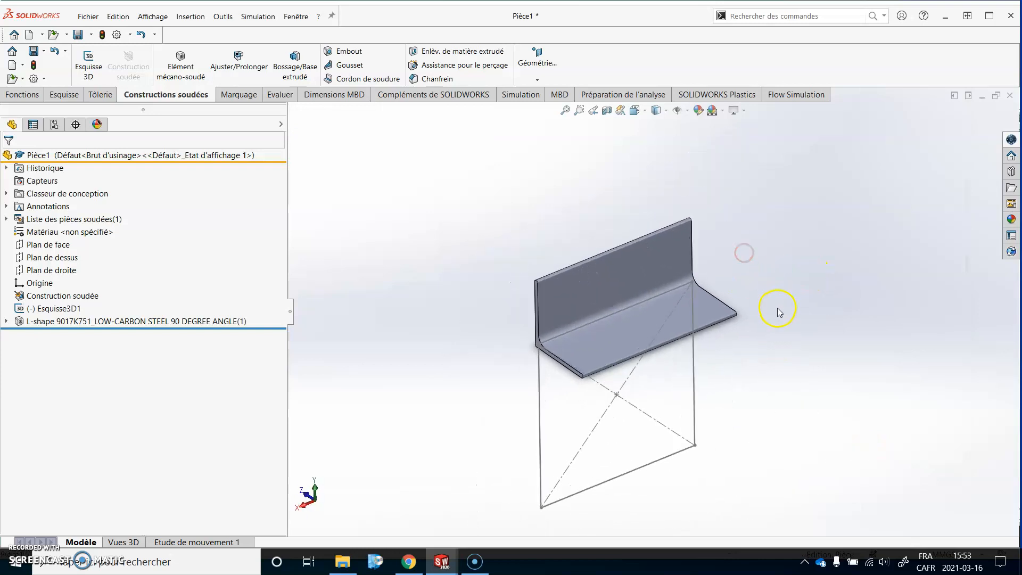
{"action": "middle_click_drag", "start_coordinate": [797, 308], "coordinate": [720, 271]}
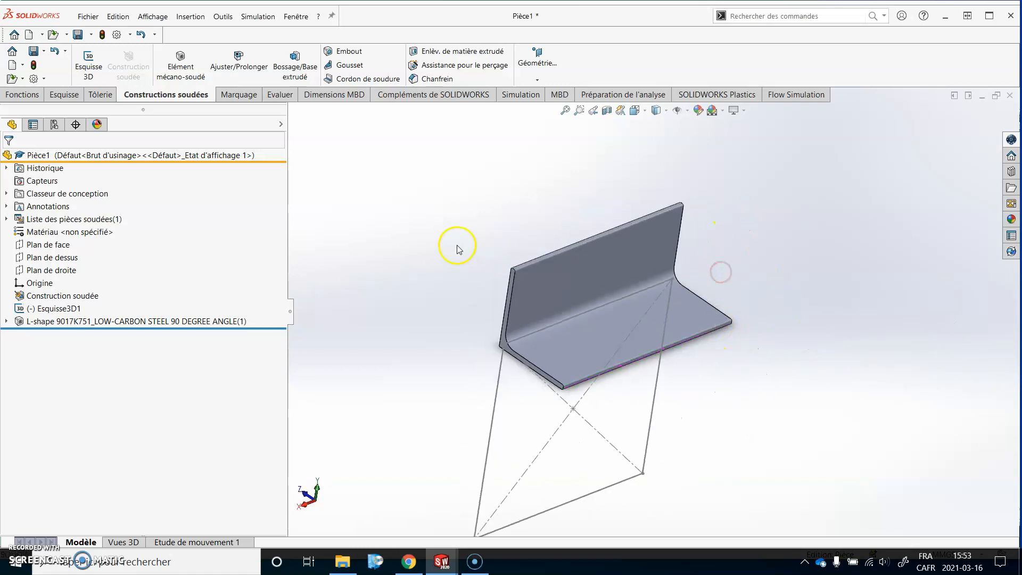